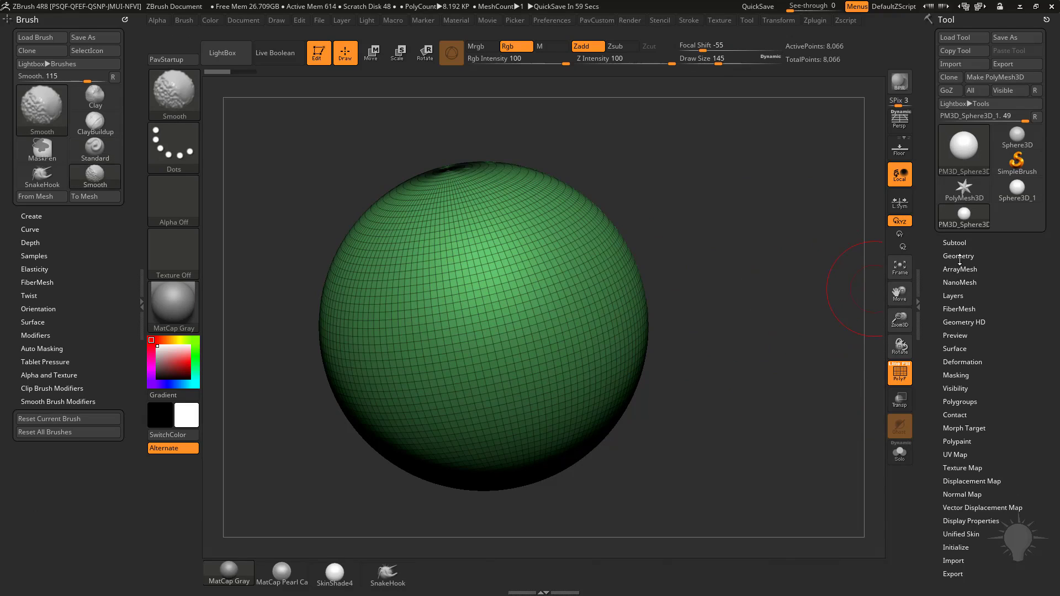
Convert the sphere into a DynaMesh at resolution 128.
left_click(952, 257)
left_click_drag(930, 256, 955, 194)
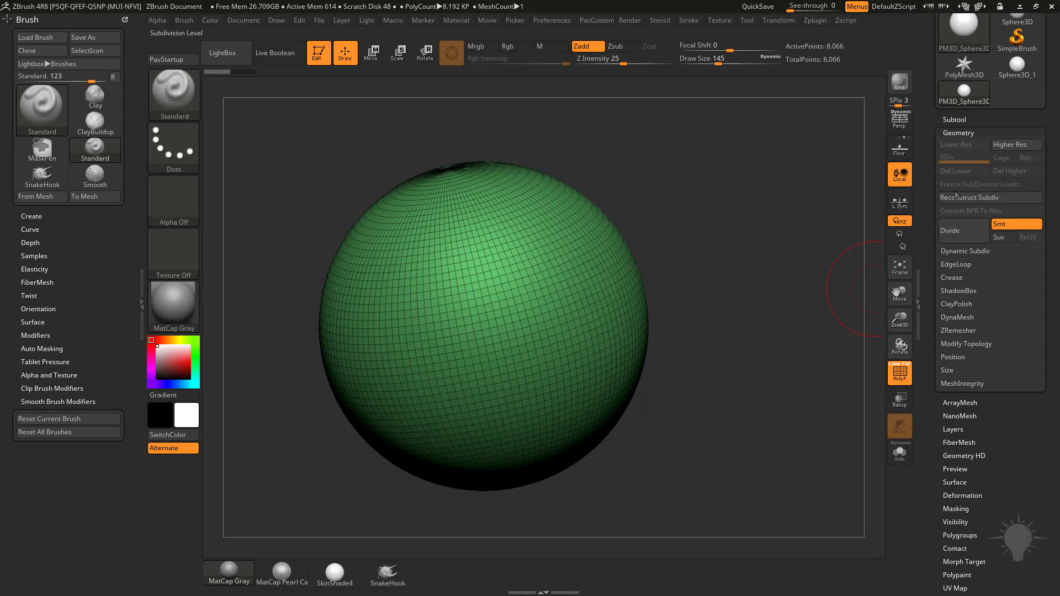
key("shift")
left_click(957, 317)
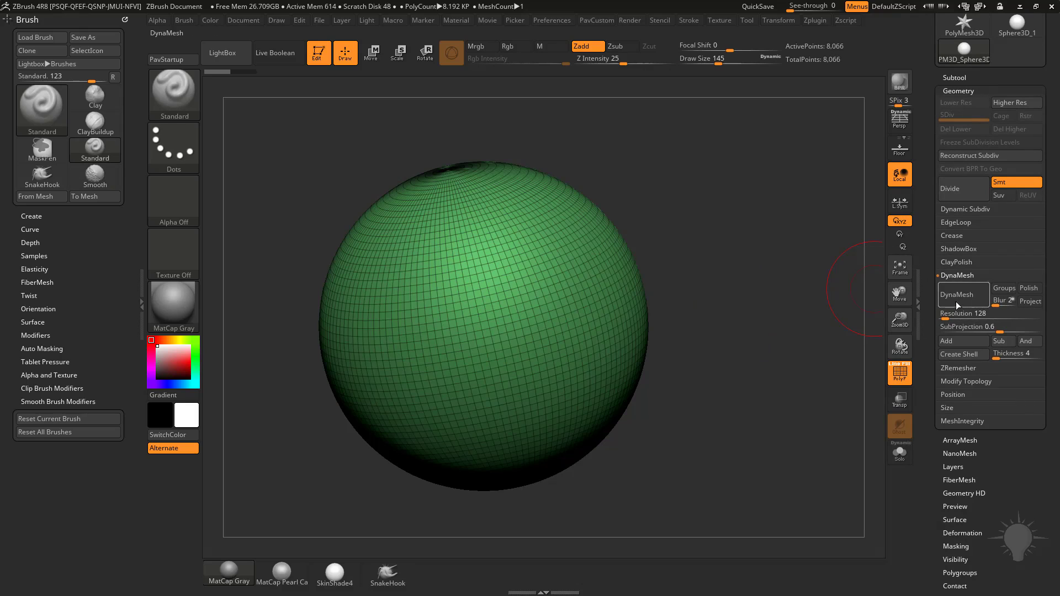
left_click(956, 301)
Pull a long horn out of the sphere's side with the Move brush at draw size 257 and remesh it.
key("s")
left_click(702, 229)
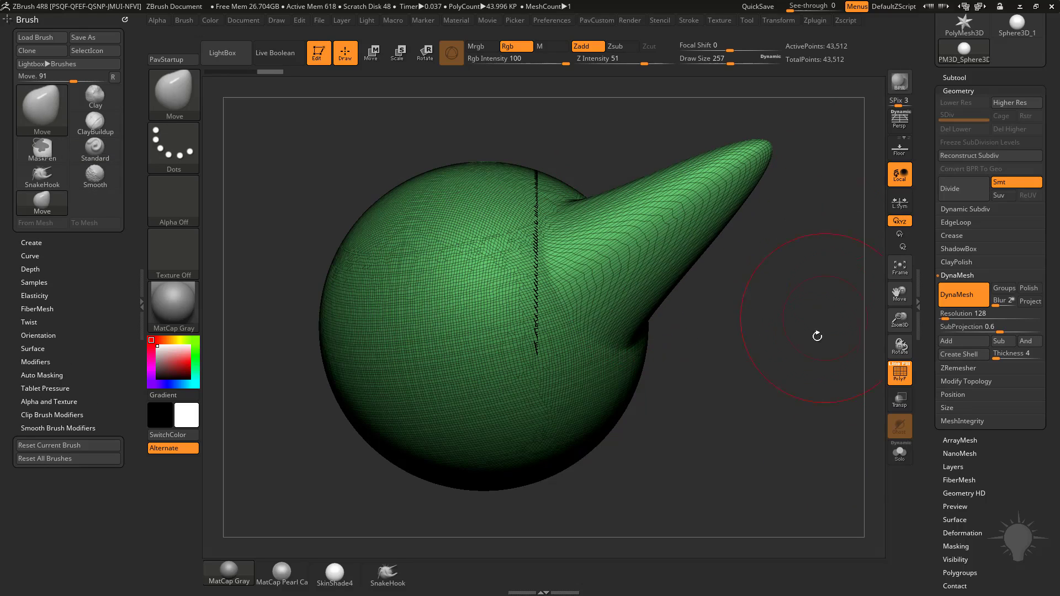
left_click_drag(776, 324, 811, 409, "ctrl")
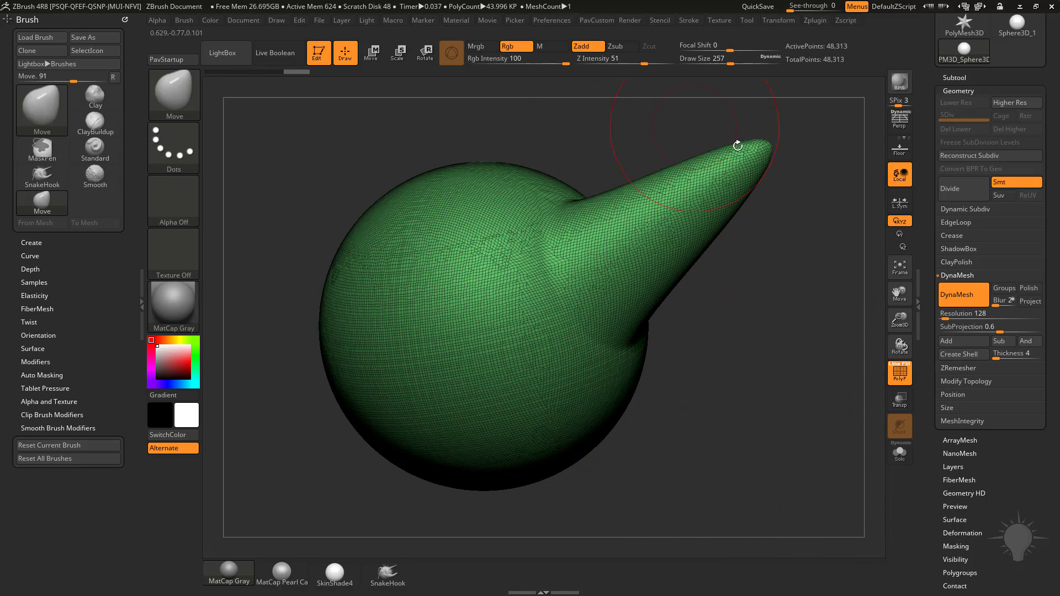
Try pulling further spikes out of the horn with the Move brush at draw size 177, undoing the pulls.
key("s")
left_click(667, 318)
left_click_drag(658, 226, 479, 105)
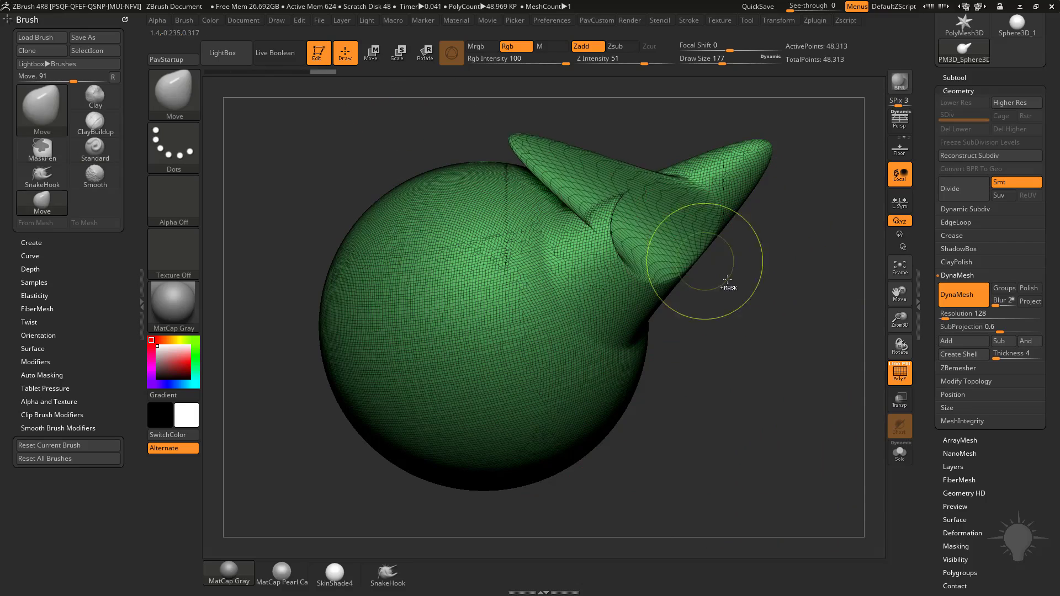
key("ctrl+z")
left_click_drag(723, 212, 766, 400)
left_click_drag(707, 265, 780, 348)
key("ctrl+z")
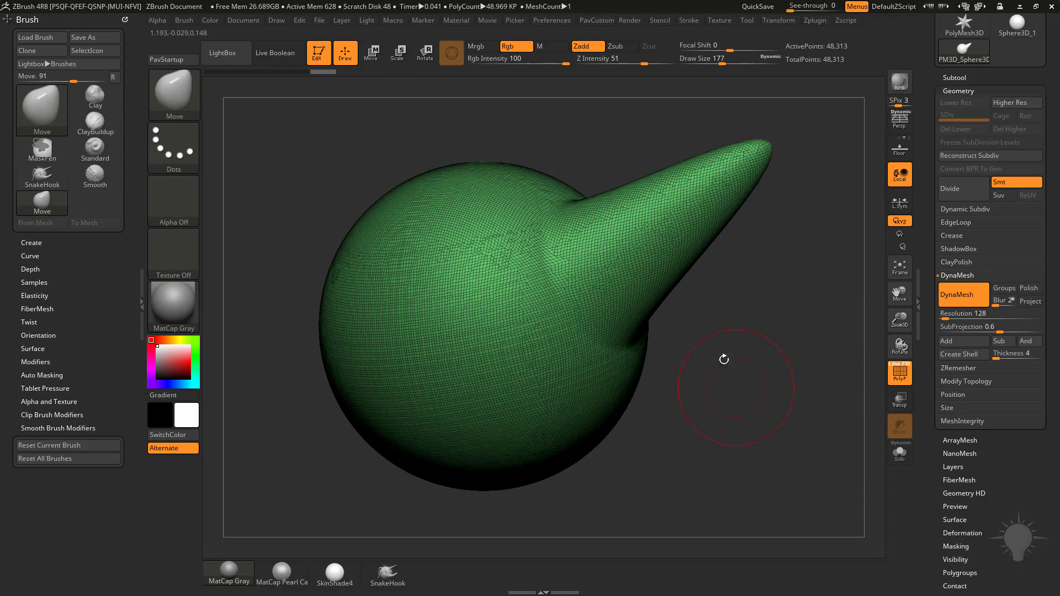
Undo the horn's remesh and the horn pull to return to the plain DynaMesh sphere.
key("ctrl+z")
key("ctrl+z")
key("ctrl+z")
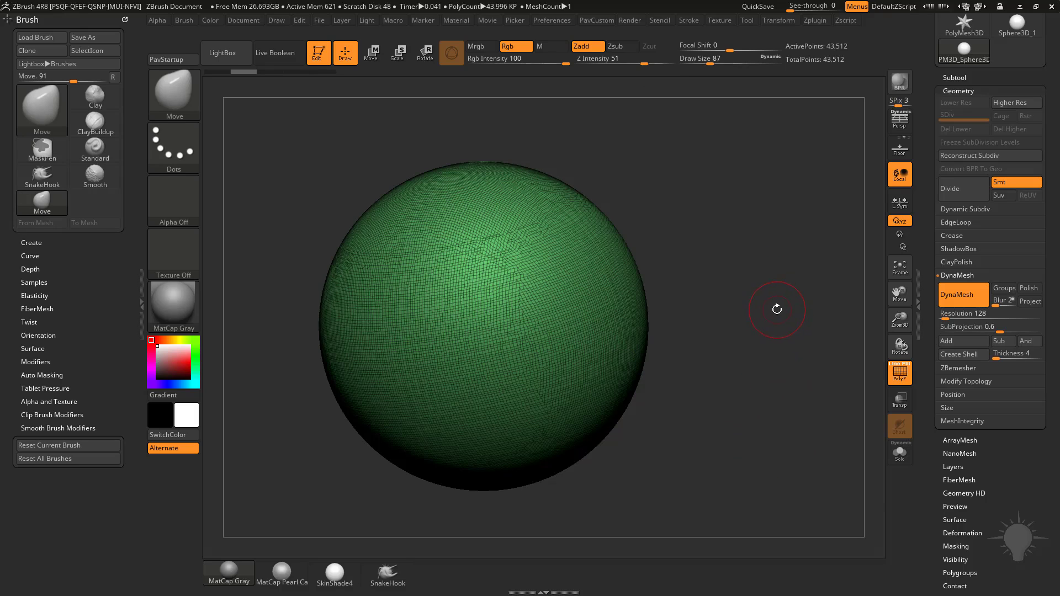
Mask a wide diagonal band across the sphere at draw size 167 and turn the masked area into its own polygroup.
mouse_move(855, 310)
left_mouse_down("alt")
mouse_move(766, 278)
mouse_move(757, 301)
left_mouse_up("alt")
key("s")
mouse_move(527, 297)
left_mouse_down()
mouse_move(545, 296)
mouse_move(537, 285)
left_mouse_up()
key("s")
mouse_move(540, 237)
left_mouse_down("ctrl")
mouse_move(465, 385)
mouse_move(544, 211)
left_mouse_up("ctrl")
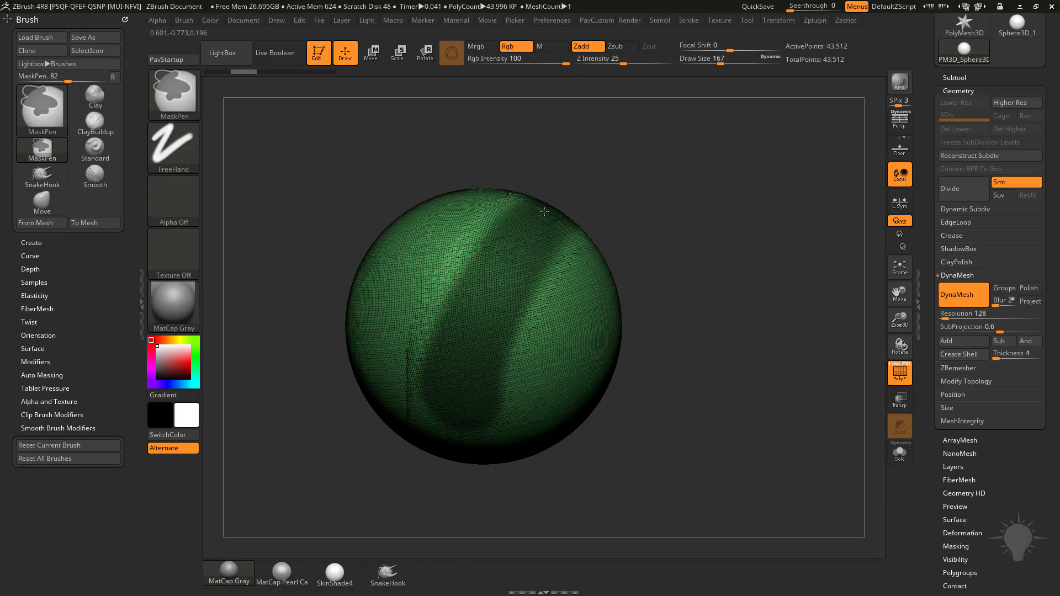
key("ctrl+w")
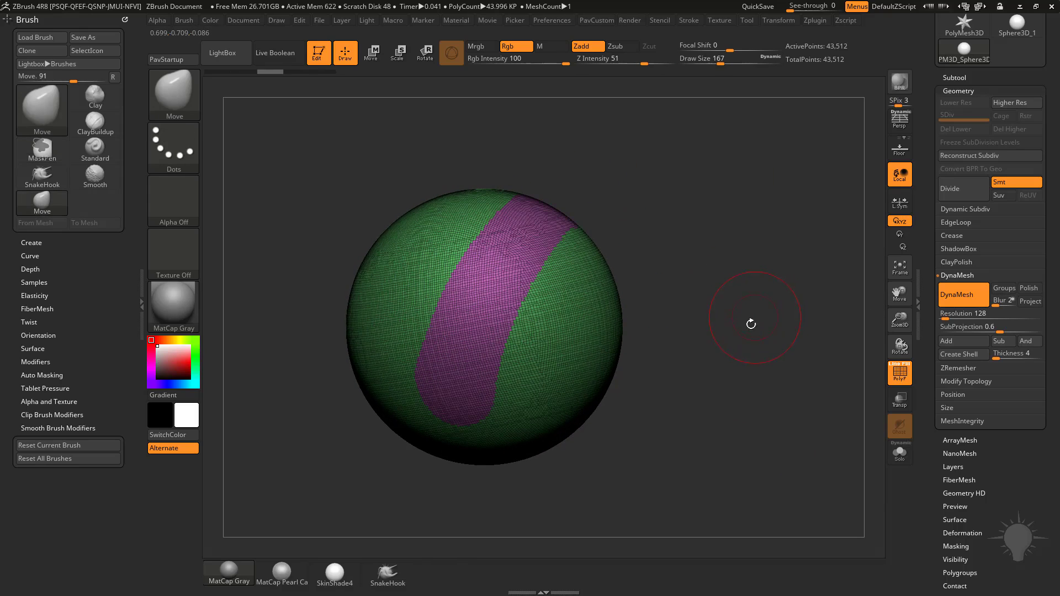
Set the draw size to 94, try merging the sphere into a single polygroup, and undo the merge.
key("s")
left_click_drag(749, 296, 740, 298)
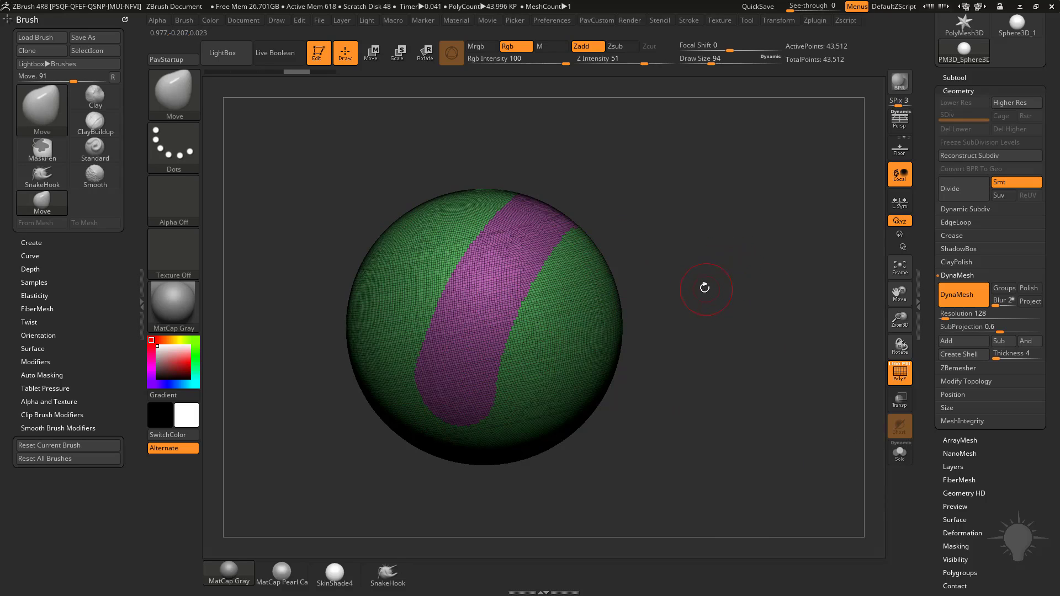
key("ctrl+w")
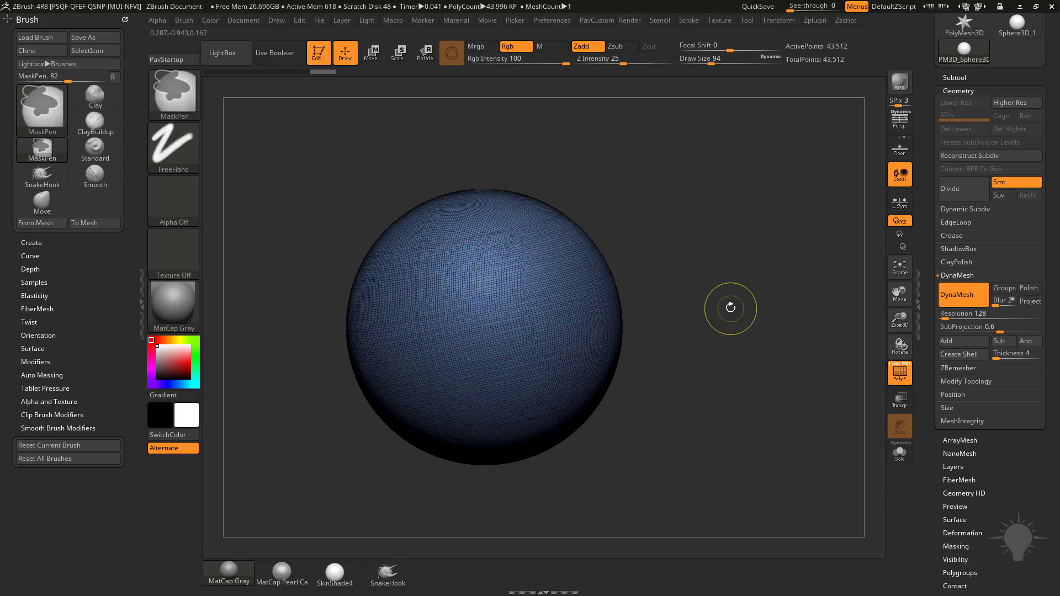
key("ctrl+z")
Enable the DynaMesh Groups option and remesh the sphere so the banded polygroup becomes a separate piece.
left_click(1003, 287)
left_click_drag(753, 359, 819, 379, "ctrl")
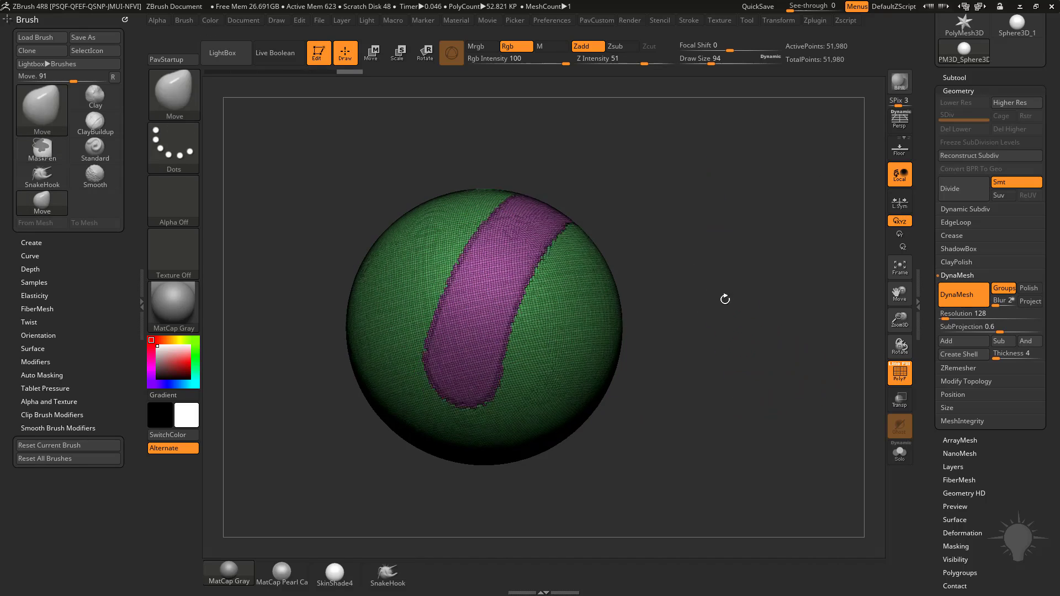
Isolate the sphere's main body and the diagonal band in turn to examine the split, restoring full visibility each time.
left_click(600, 326, "ctrl+shift")
left_click_drag(705, 308, 767, 285)
left_click(767, 284, "ctrl+shift")
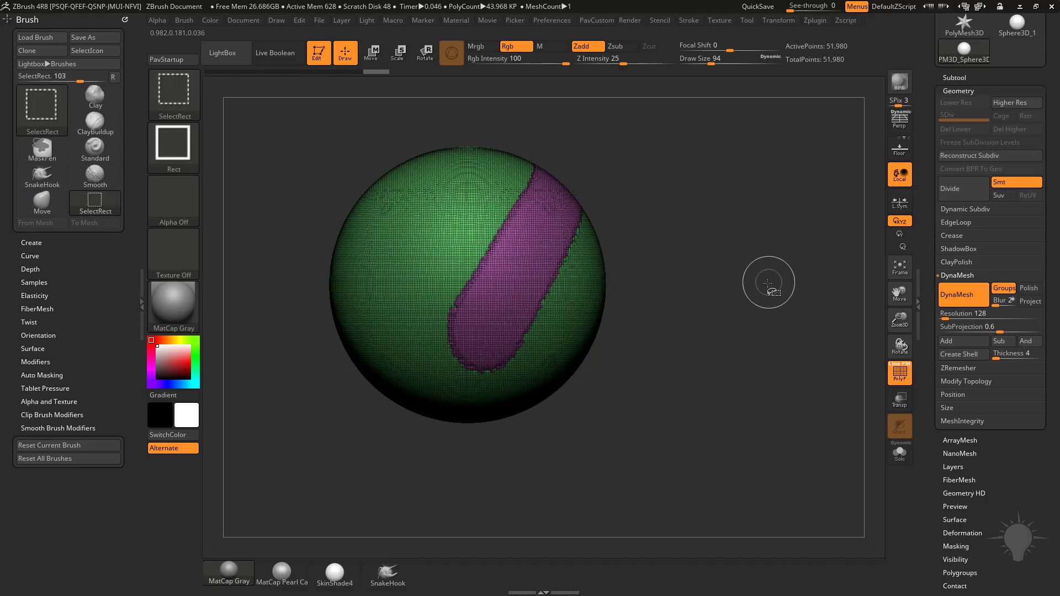
left_click_drag(650, 313, 627, 279)
left_click(571, 231, "ctrl+shift")
left_click_drag(703, 267, 775, 230)
left_click(776, 231, "ctrl+shift")
Undo the grouped DynaMesh remesh of the sphere.
left_click(773, 278, "ctrl")
left_click(772, 276, "ctrl")
key("ctrl+z")
key("ctrl+z")
key("ctrl+z")
key("ctrl+z")
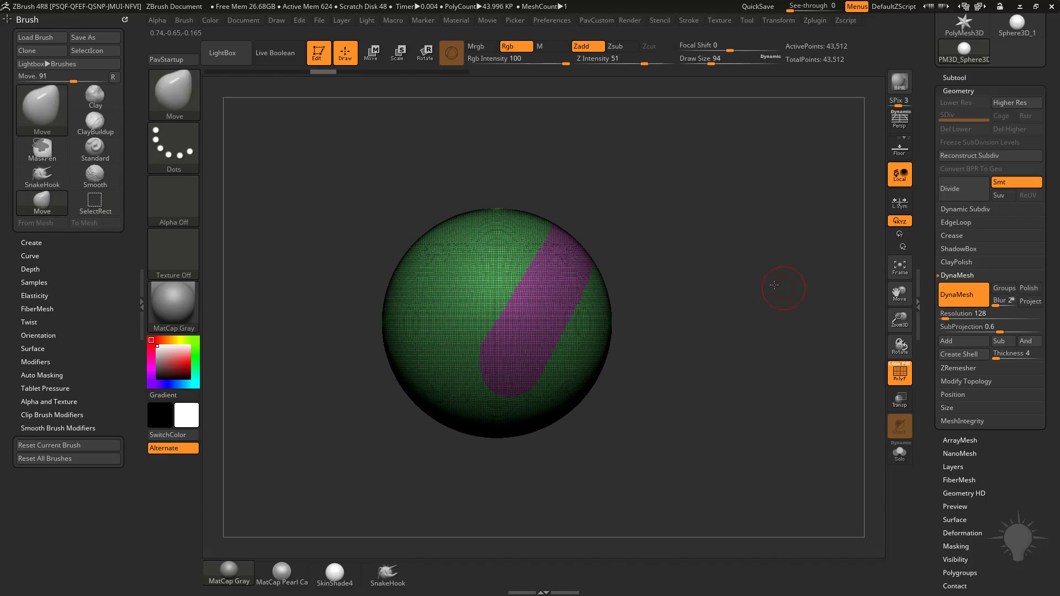
Merge the whole sphere into one polygroup and turn on the DynaMesh Groups option.
key("ctrl")
key("ctrl+w")
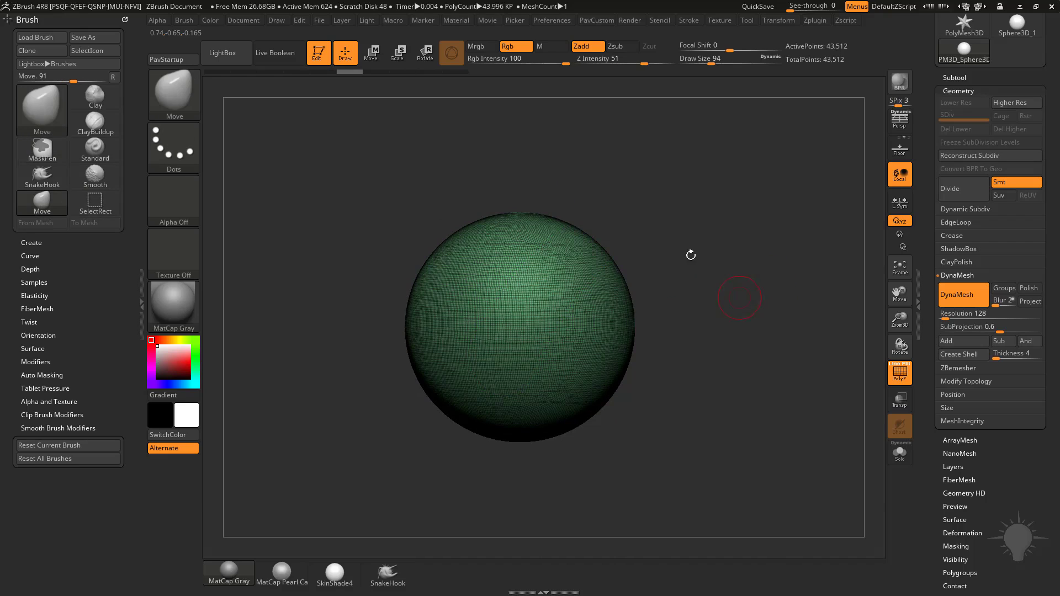
left_click(998, 293)
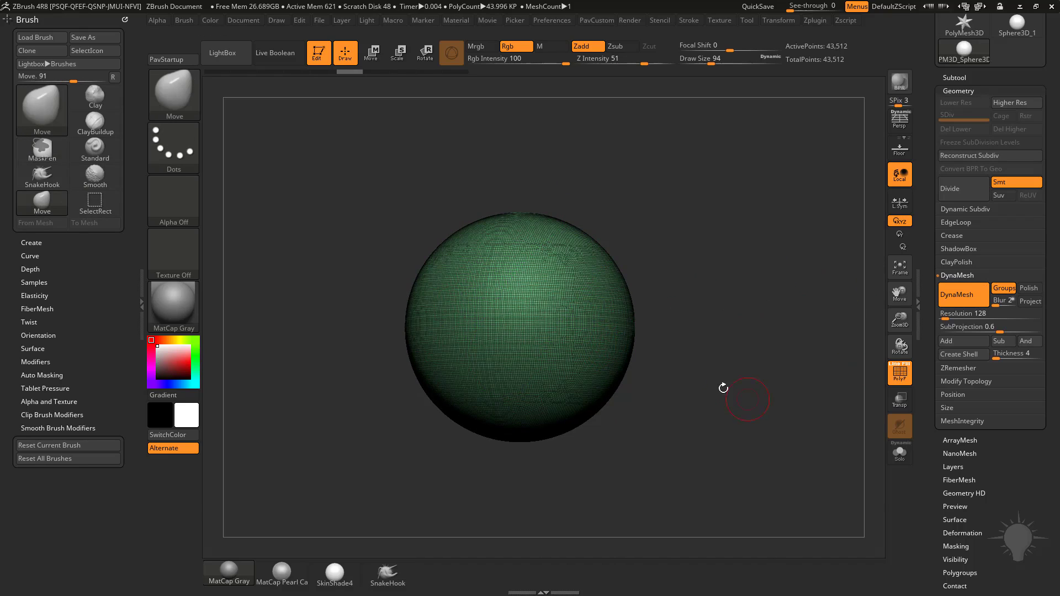
Cut the sphere with three parallel diagonal SliceCurve strokes and remesh the slices with DynaMesh.
left_click_drag(722, 387, 753, 403, "shift")
left_click(178, 95, "ctrl+shift")
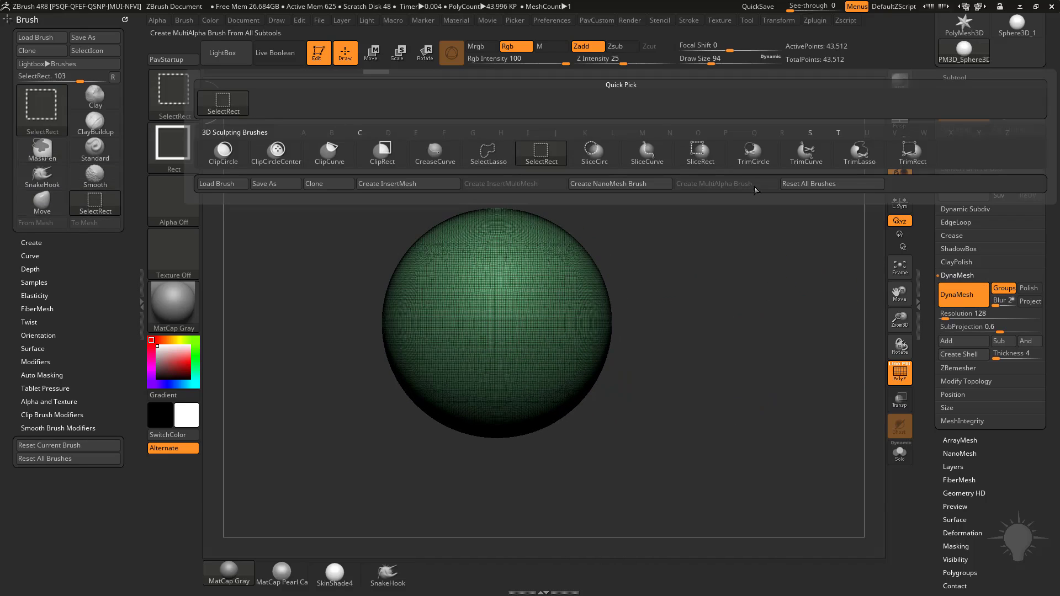
left_click(650, 156, "ctrl+shift")
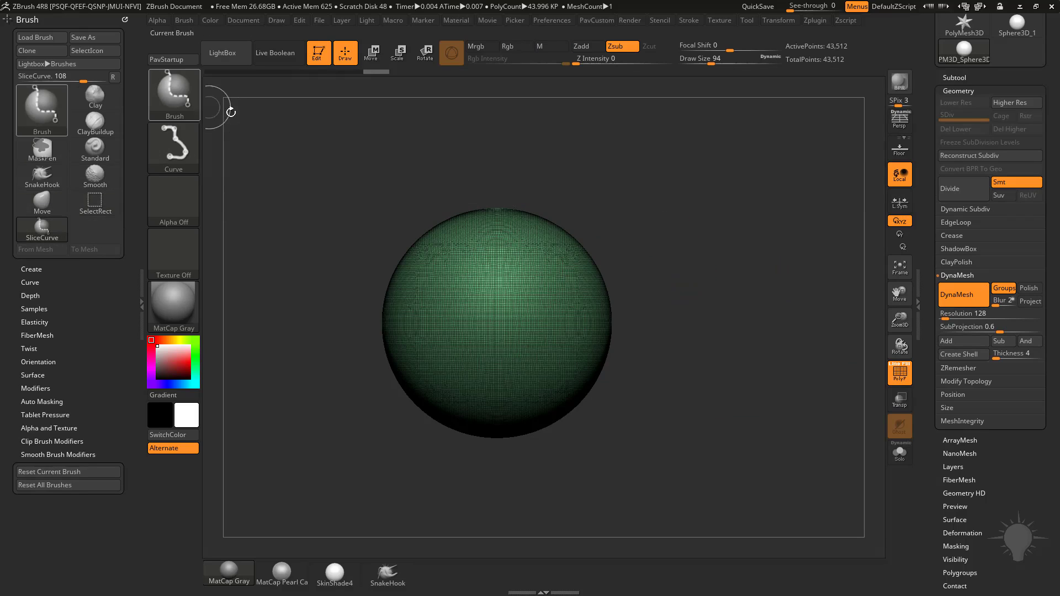
left_click_drag(696, 261, 714, 250, "alt")
left_click_drag(598, 148, 347, 397, "ctrl+shift")
left_click_drag(660, 184, 335, 503, "ctrl+shift")
left_click_drag(730, 198, 414, 518, "ctrl+shift")
left_click(982, 298)
Isolate an end slice and the purple middle slice in turn to examine their cut faces, restoring the whole sphere each time.
left_click_drag(726, 282, 764, 324)
left_click(635, 322, "ctrl+shift")
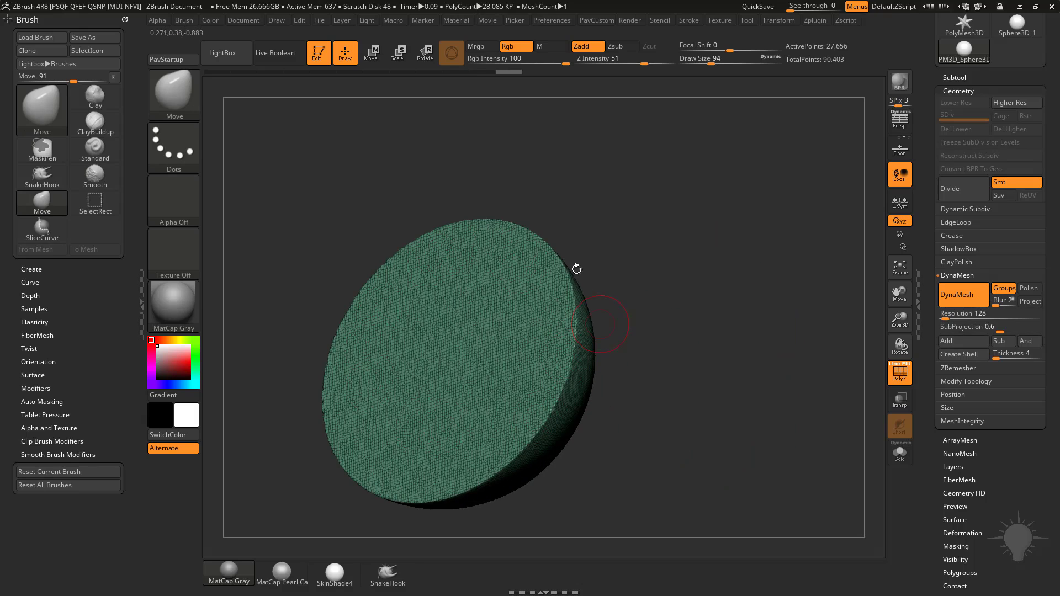
left_click_drag(696, 276, 589, 298)
mouse_move(760, 302)
left_mouse_down("alt")
mouse_move(719, 251)
mouse_move(761, 303)
mouse_move(760, 287)
left_mouse_up("alt")
left_click(750, 283, "ctrl+shift")
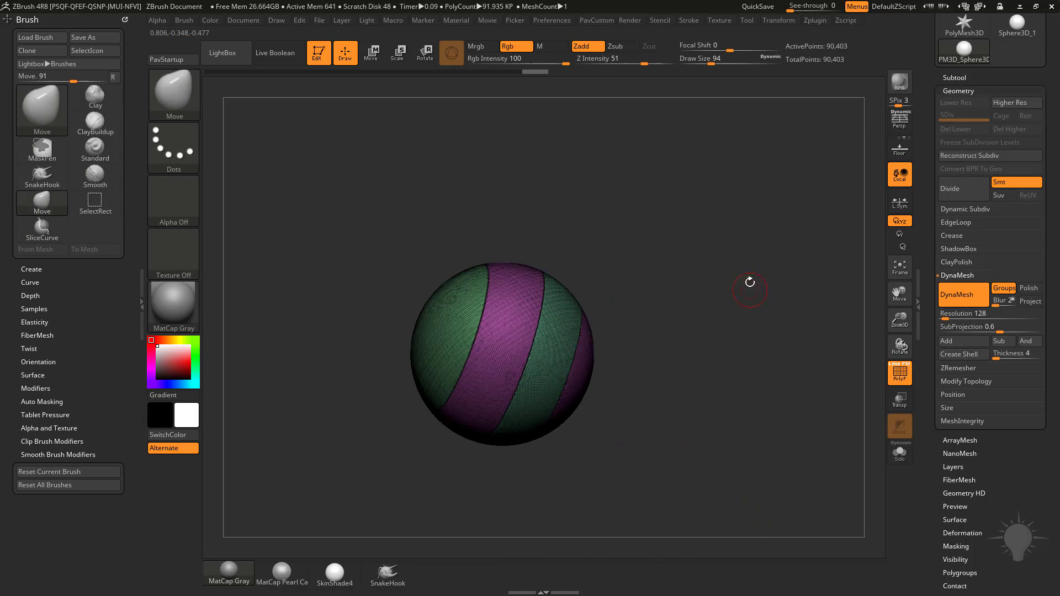
left_click_drag(678, 242, 651, 287, "alt")
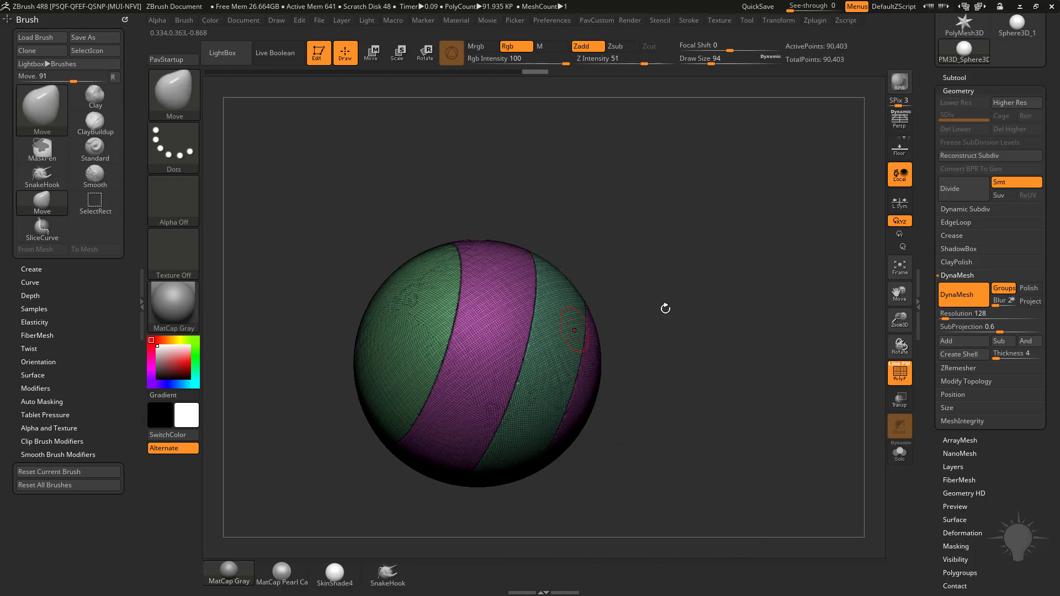
left_click(518, 322, "ctrl+shift")
mouse_move(692, 264)
left_mouse_down()
mouse_move(617, 287)
mouse_move(651, 324)
mouse_move(663, 283)
mouse_move(691, 257)
left_mouse_up()
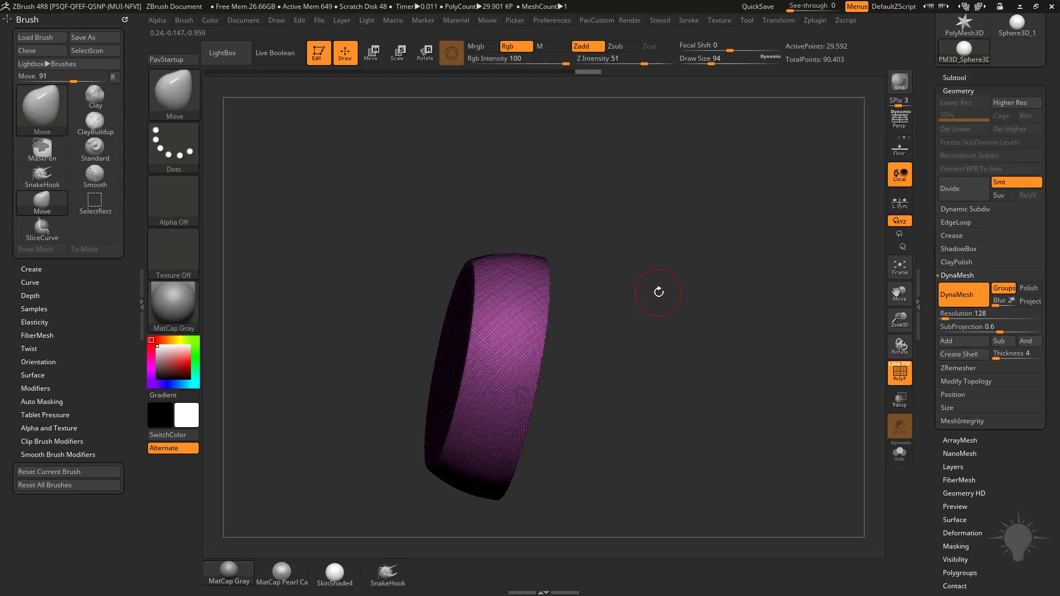
left_click(622, 278, "ctrl+shift")
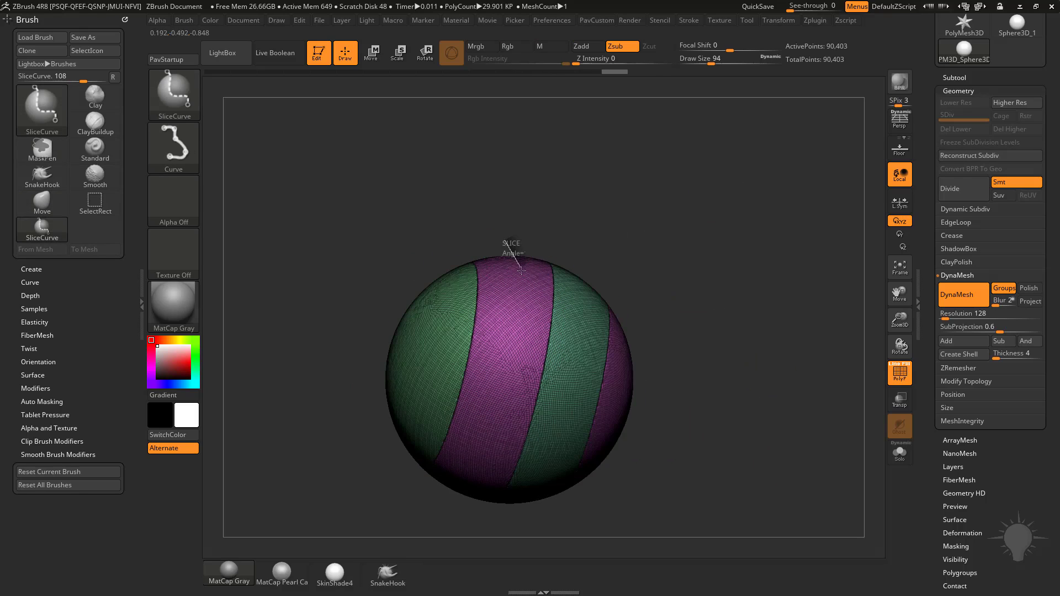
Use SelectRect on part of the purple slice, grow the visible area to the entire piece, and restore the whole sphere.
left_click(174, 94, "ctrl+shift")
left_click(225, 101, "ctrl+shift")
left_click_drag(485, 213, 507, 261, "ctrl+shift")
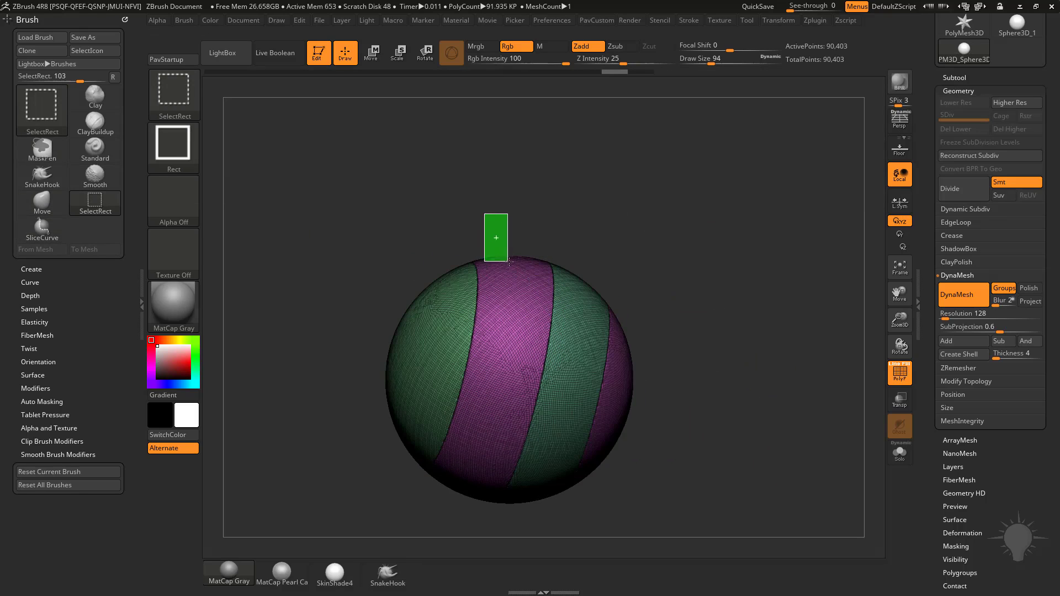
key("ctrl+shift+a")
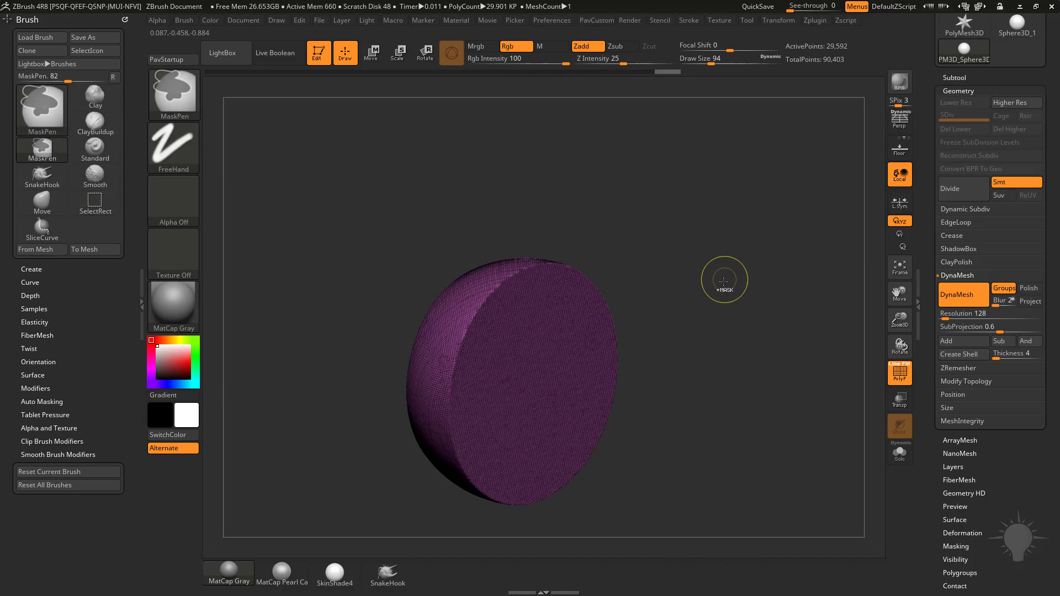
left_click(730, 321, "ctrl+shift")
Cut across the sphere's existing slices with one roughly horizontal SliceCurve stroke and remesh the pieces with DynaMesh.
mouse_move(731, 297)
left_mouse_down()
mouse_move(745, 291)
mouse_move(752, 315)
mouse_move(752, 291)
left_mouse_up()
key("b")
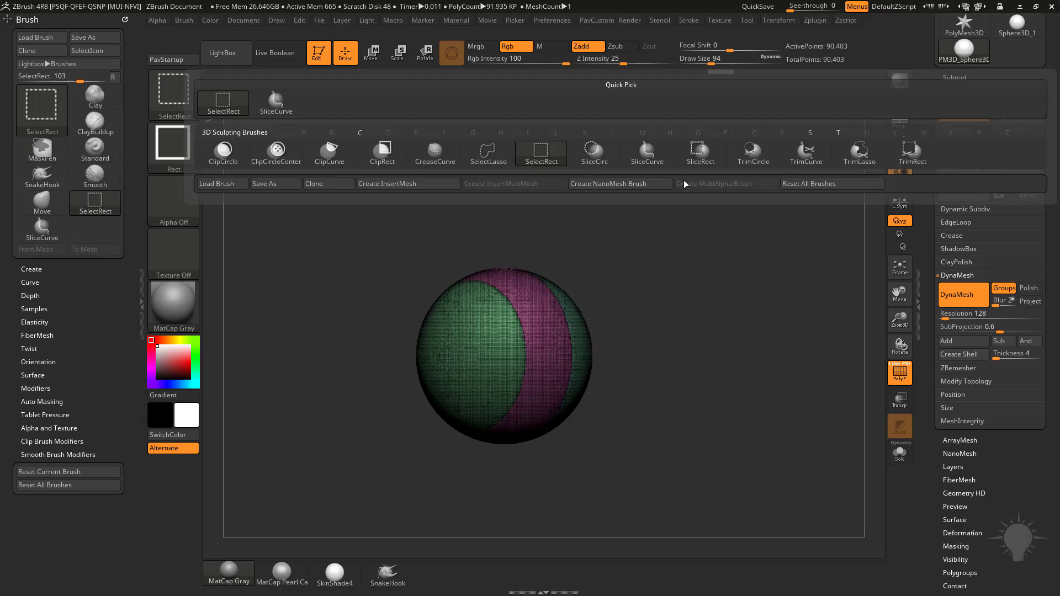
left_click(651, 160)
mouse_move(279, 336)
left_mouse_down("ctrl+shift")
mouse_move(811, 280)
mouse_move(759, 271)
left_mouse_up("ctrl+shift")
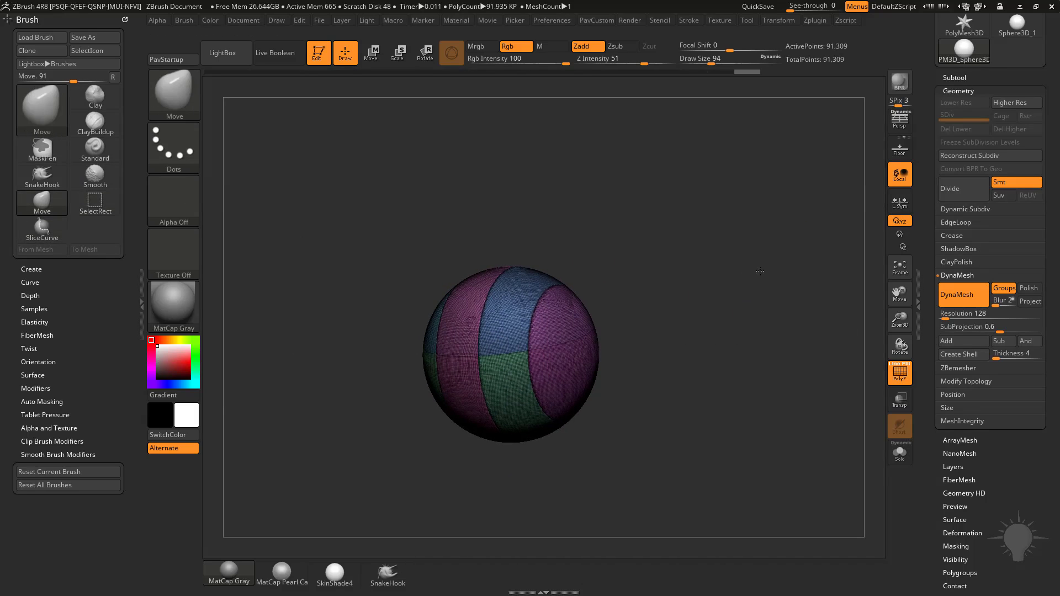
left_click_drag(679, 217, 779, 352, "ctrl")
Switch to SelectRect and isolate individual pieces of the sphere to examine them, restoring full visibility after each.
left_click_drag(692, 271, 756, 298, "alt")
left_click(174, 95, "ctrl+shift")
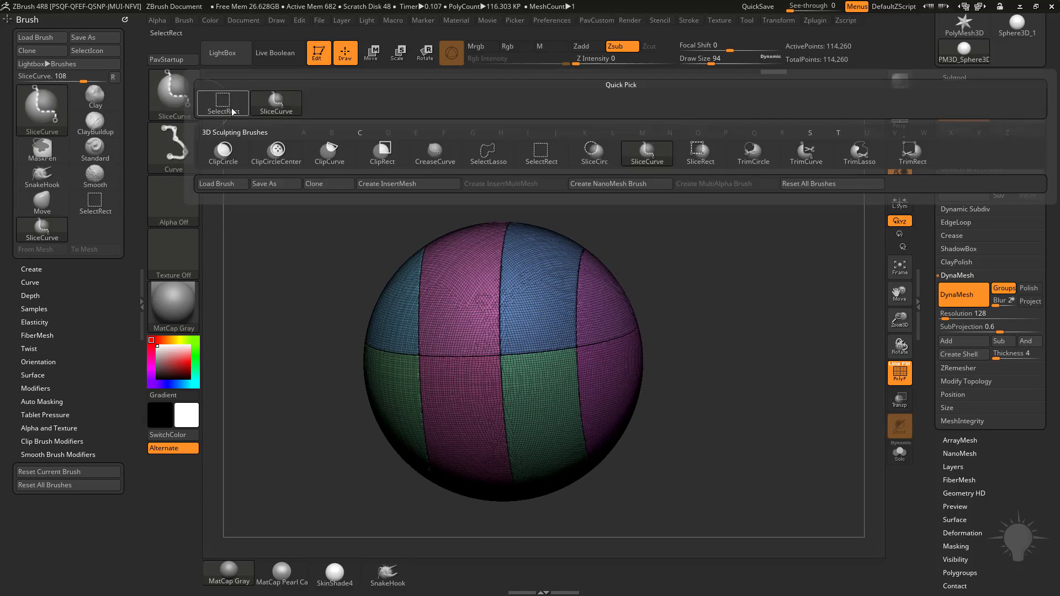
left_click(228, 109, "ctrl+shift")
left_click(551, 249, "ctrl+shift")
mouse_move(624, 230)
left_mouse_down()
mouse_move(826, 258)
mouse_move(740, 240)
mouse_move(750, 226)
mouse_move(705, 246)
left_mouse_up()
left_click(749, 224, "ctrl+shift")
mouse_move(795, 252)
left_mouse_down()
mouse_move(731, 259)
mouse_move(793, 301)
mouse_move(742, 270)
left_mouse_up()
left_click(417, 247, "ctrl+shift")
left_click(669, 218, "ctrl+shift")
left_click_drag(742, 270, 795, 282)
left_click_drag(676, 173, 477, 381)
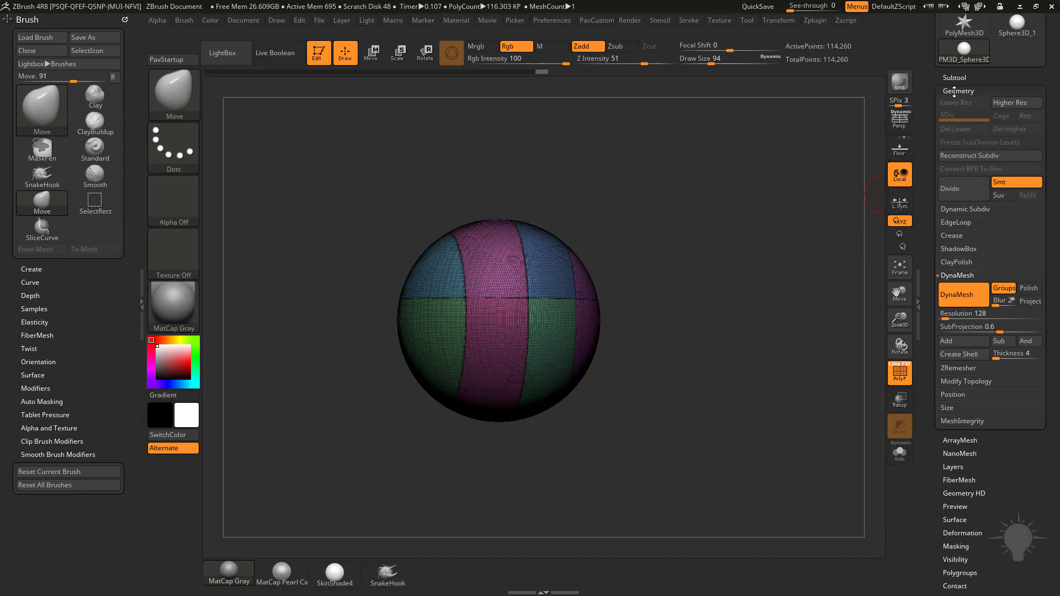
Set the Move brush's Mask By Polygroups to 100.
key("s")
mouse_move(657, 248)
left_mouse_down()
mouse_move(684, 255)
mouse_move(679, 305)
left_mouse_up()
mouse_move(643, 209)
left_mouse_down()
mouse_move(298, 265)
mouse_move(644, 216)
left_mouse_up()
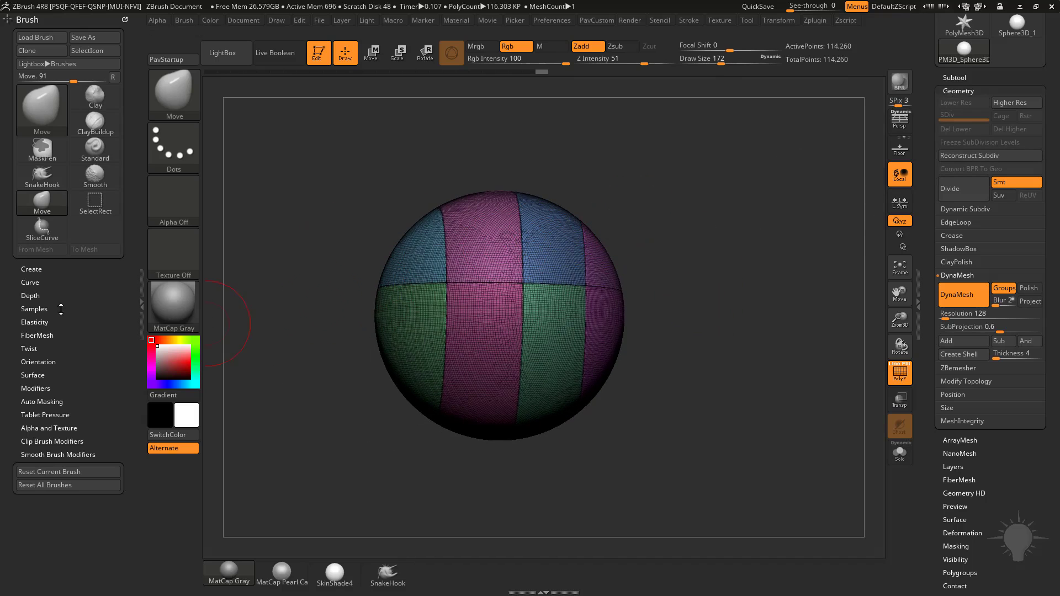
key("shift")
left_click(40, 401, "shift")
mouse_move(25, 440)
left_mouse_down()
mouse_move(25, 335)
mouse_move(135, 303)
left_mouse_up()
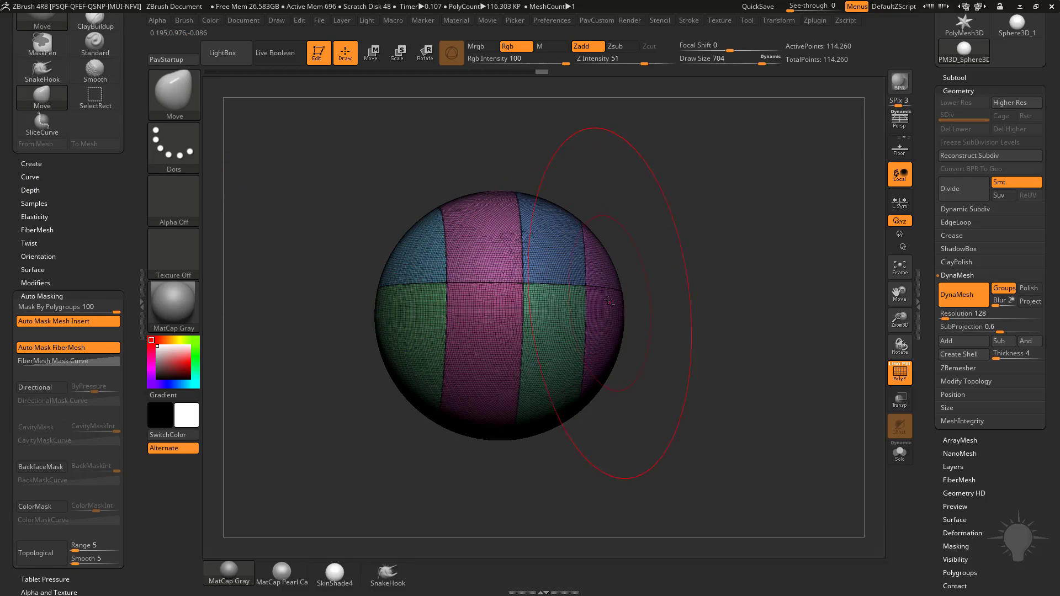
Try pulling individual pieces of the sphere with the Move brush under polygroup masking, undoing each pull.
mouse_move(554, 241)
left_mouse_down()
mouse_move(608, 139)
mouse_move(574, 182)
mouse_move(607, 138)
mouse_move(594, 234)
left_mouse_up()
key("ctrl+z")
left_click_drag(541, 345, 596, 357)
key("ctrl+z")
left_click_drag(501, 332, 522, 380)
key("ctrl+z")
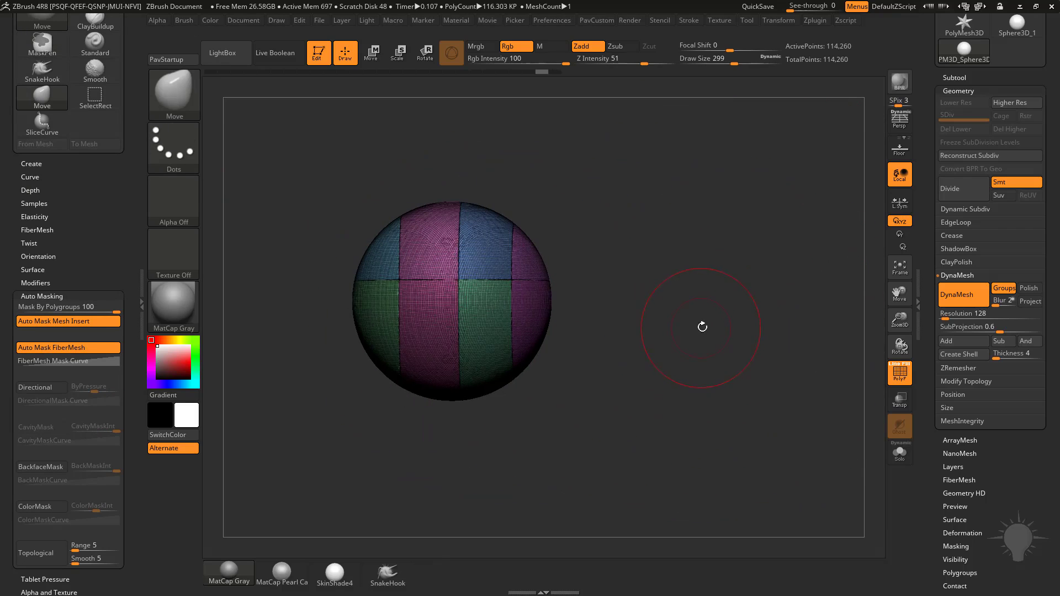
Switch to the Move gizmo and place it on the upper blue piece of the sphere.
key("w")
key("y")
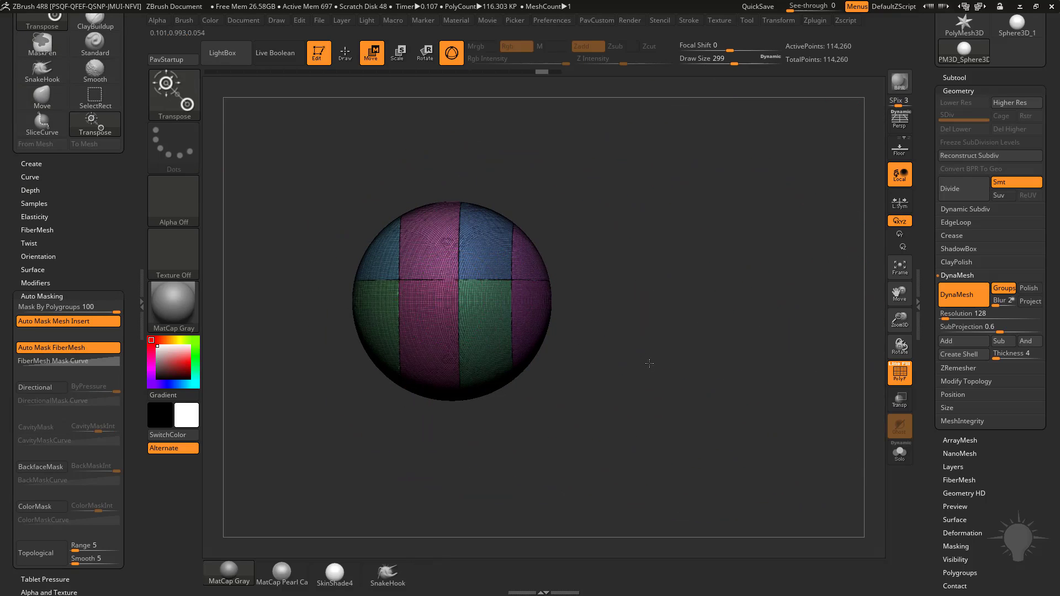
left_click(486, 234)
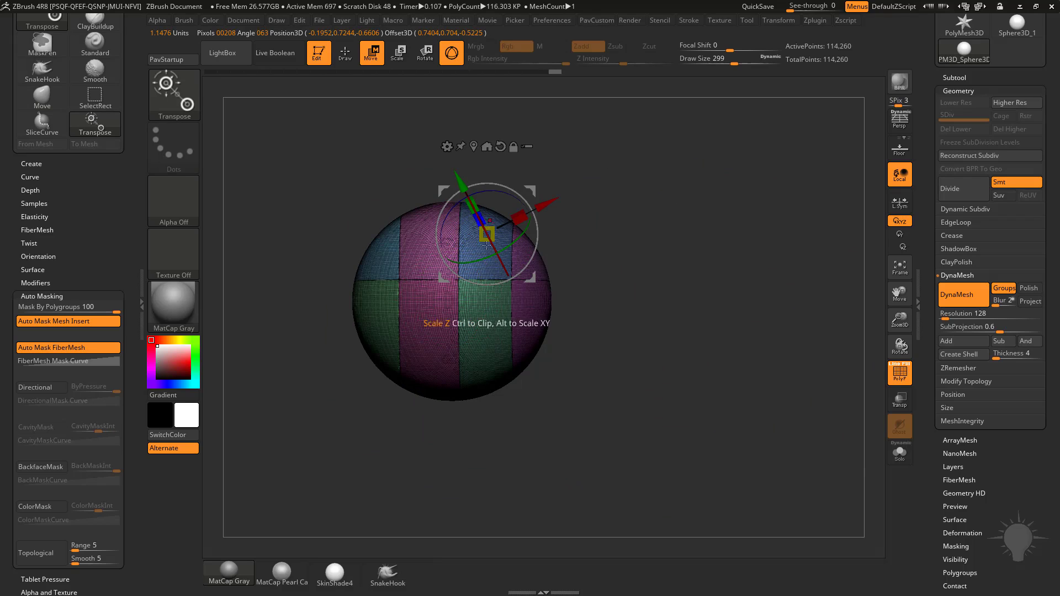
mouse_move(632, 319)
left_mouse_down()
mouse_move(673, 318)
mouse_move(645, 315)
left_mouse_up()
left_click_drag(484, 333, 569, 331)
left_click_drag(814, 315, 581, 363)
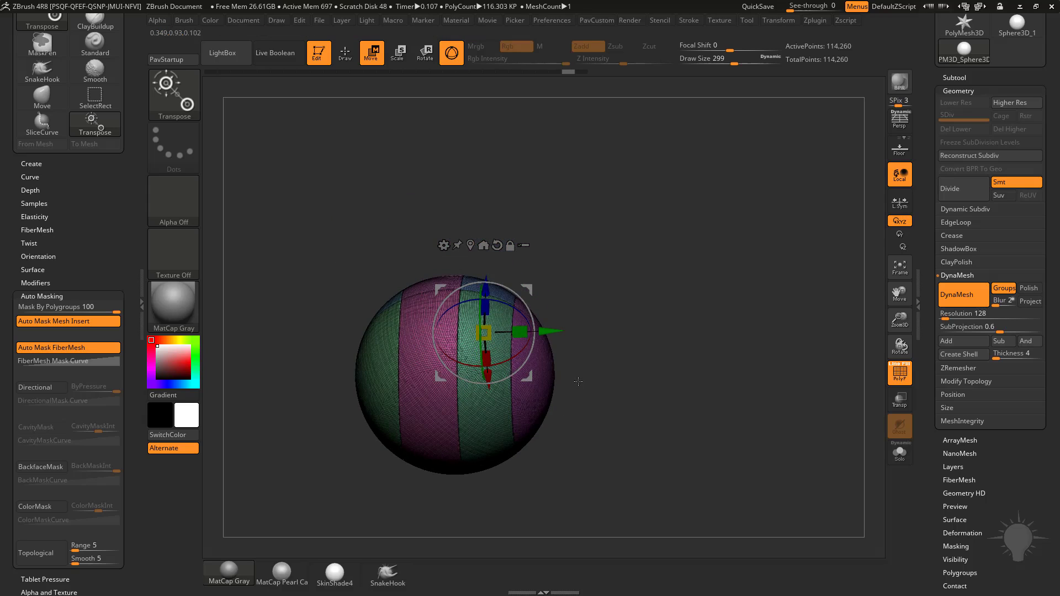
Mask everything except the lower magenta piece and try moving it with the gizmo, undo the move, and return to Draw mode.
left_click(425, 413, "ctrl")
left_click_drag(698, 395, 661, 330)
mouse_move(488, 345)
left_mouse_down()
mouse_move(651, 424)
mouse_move(531, 396)
mouse_move(509, 350)
left_mouse_up()
key("ctrl+z")
key("q")
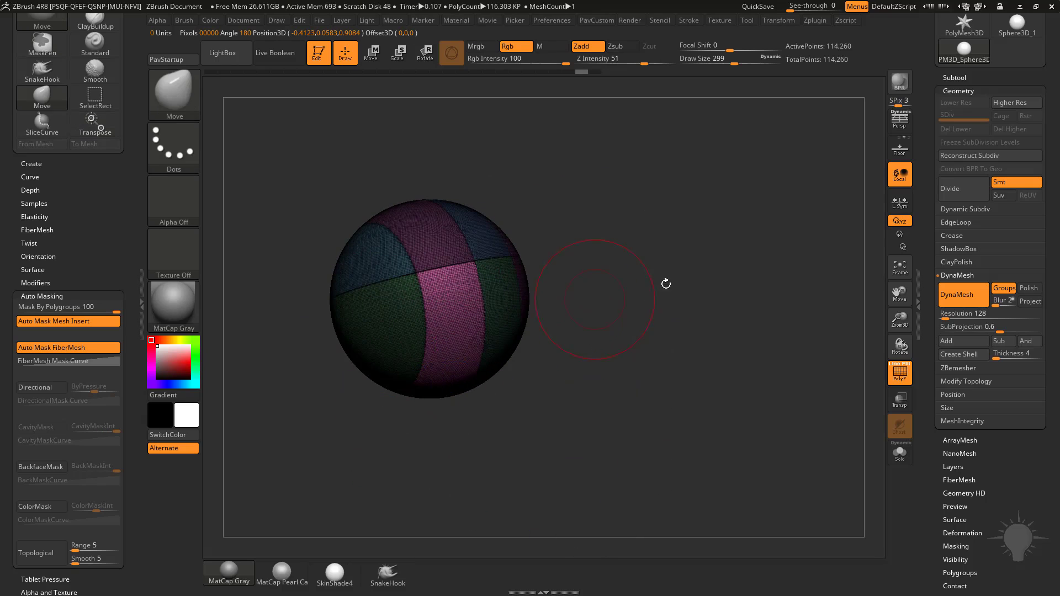
Clear the mask and set the brush's Draw Size to 145.
mouse_move(672, 227)
left_mouse_down()
mouse_move(724, 317)
mouse_move(661, 305)
left_mouse_up()
mouse_move(660, 305)
left_mouse_down("alt")
mouse_move(710, 331)
mouse_move(694, 332)
left_mouse_up("alt")
key("s")
mouse_move(721, 341)
left_mouse_down("alt")
mouse_move(698, 334)
mouse_move(725, 318)
left_mouse_up("alt")
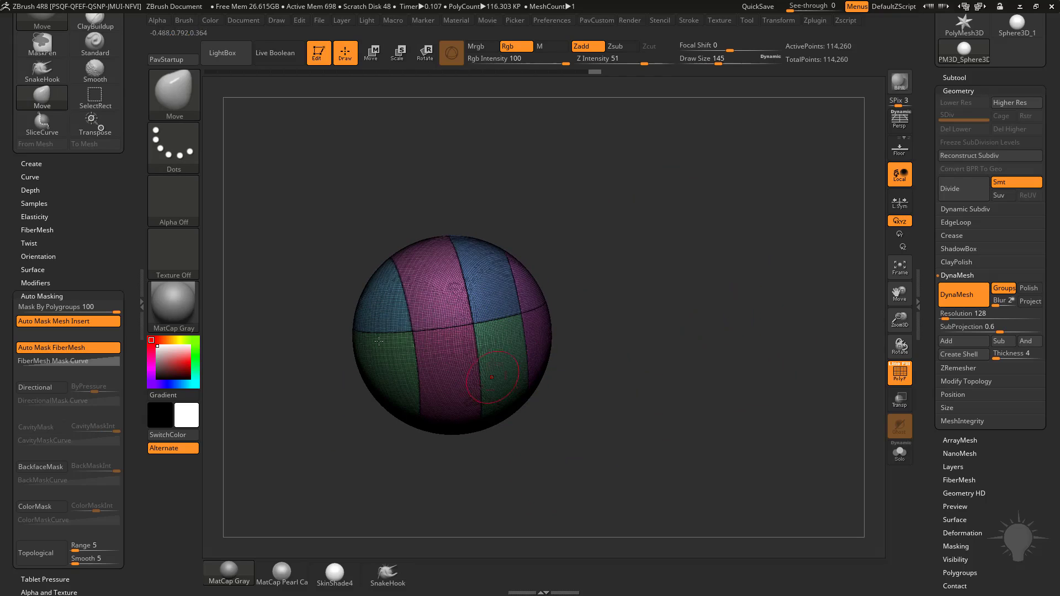
Isolate the upper magenta piece of the sphere and use Split Hidden to separate it into its own subtool.
left_click(954, 78)
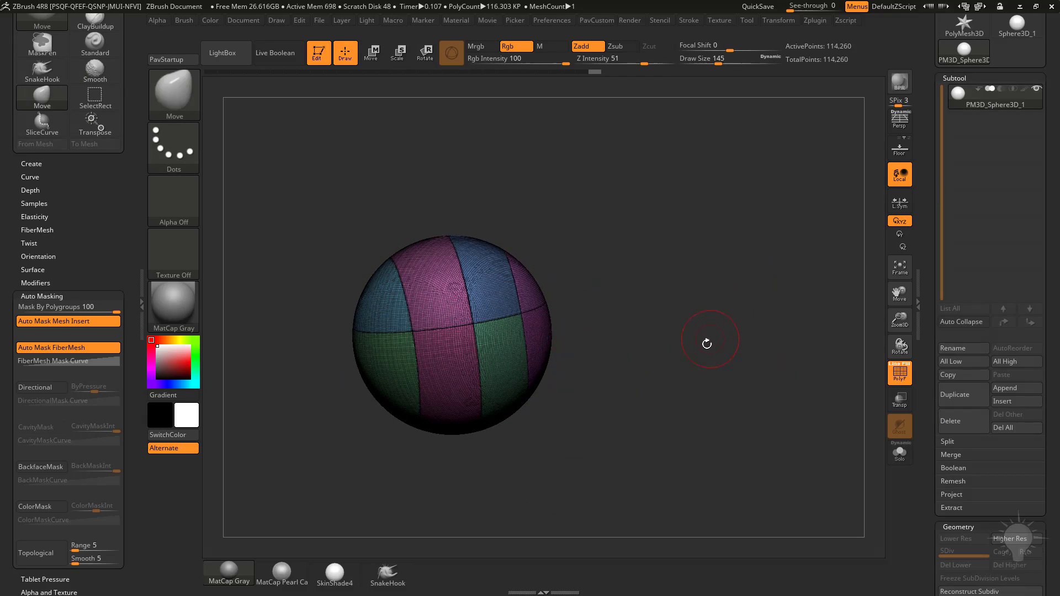
key("ctrl+shift")
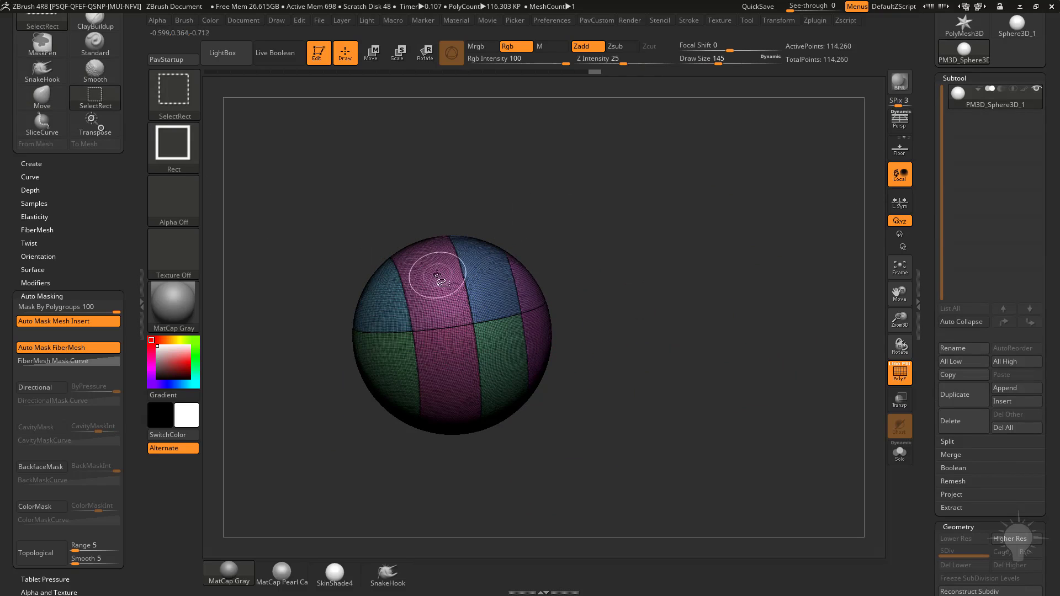
left_click(422, 265, "ctrl+shift")
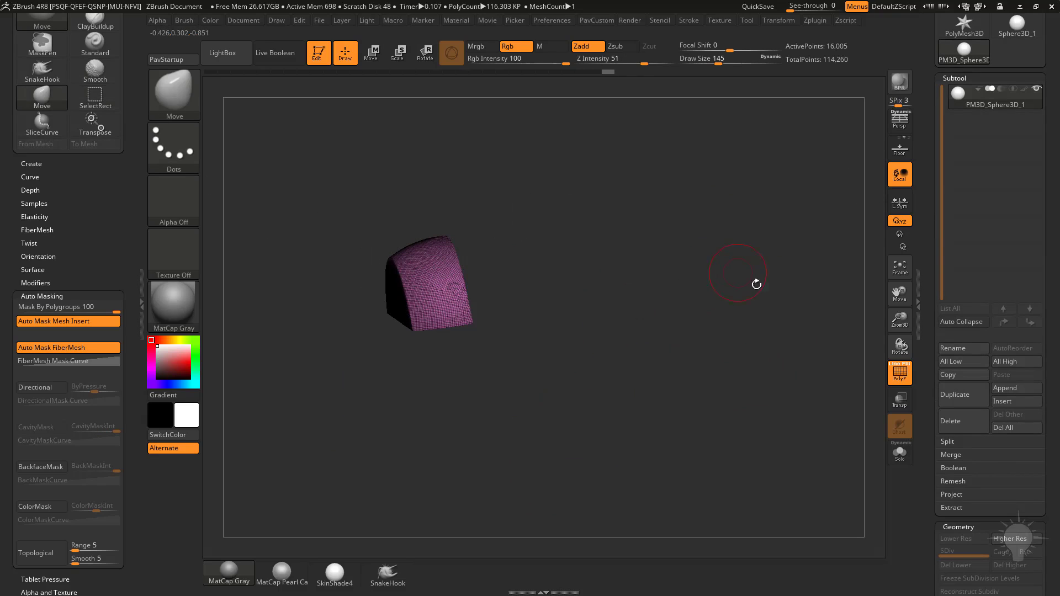
left_click(947, 441)
left_click(966, 455)
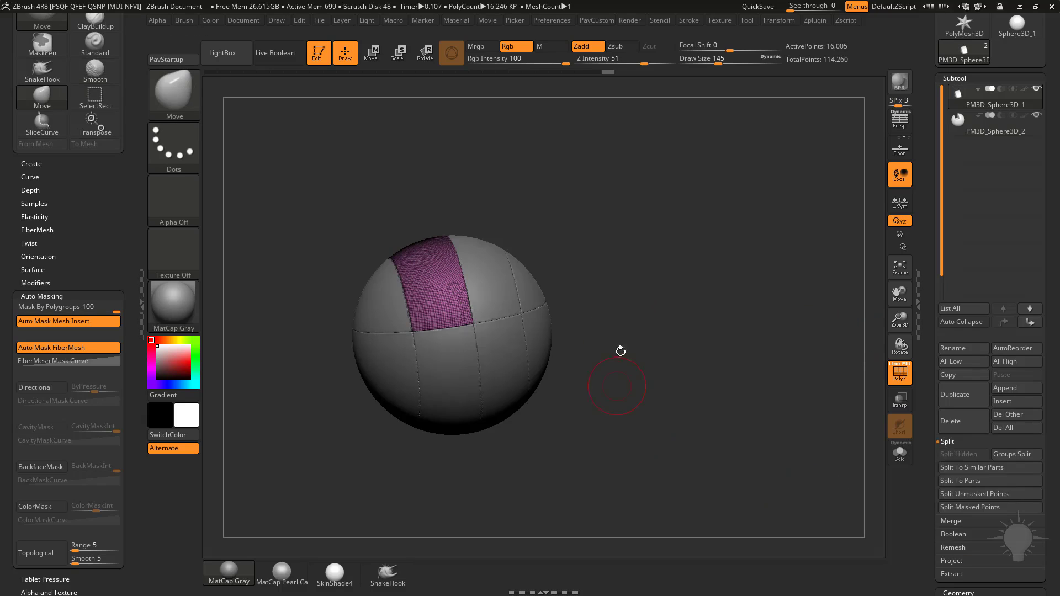
Reset the gizmo's orientation, center it on the split piece, and raise the piece about 0.88 units above the sphere.
key("w")
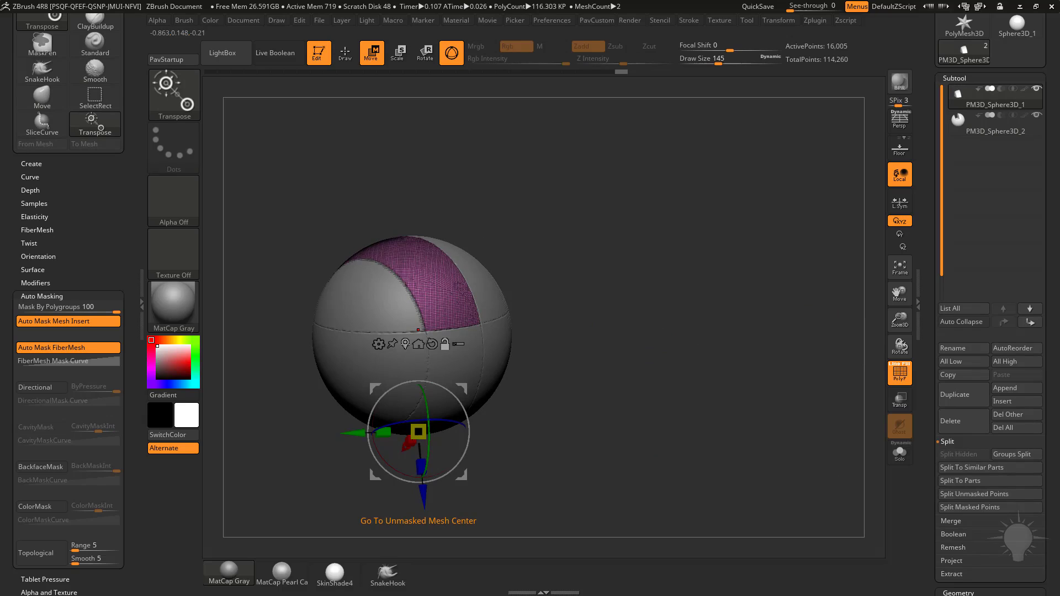
left_click(431, 343)
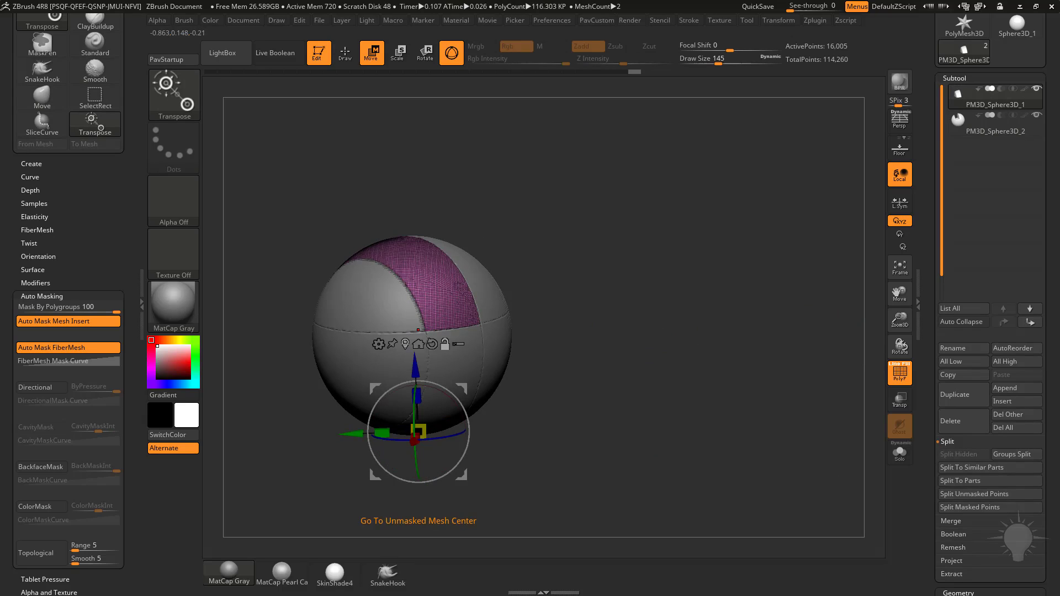
left_click(405, 344)
left_click_drag(509, 213, 465, 273)
left_click_drag(402, 282, 425, 169)
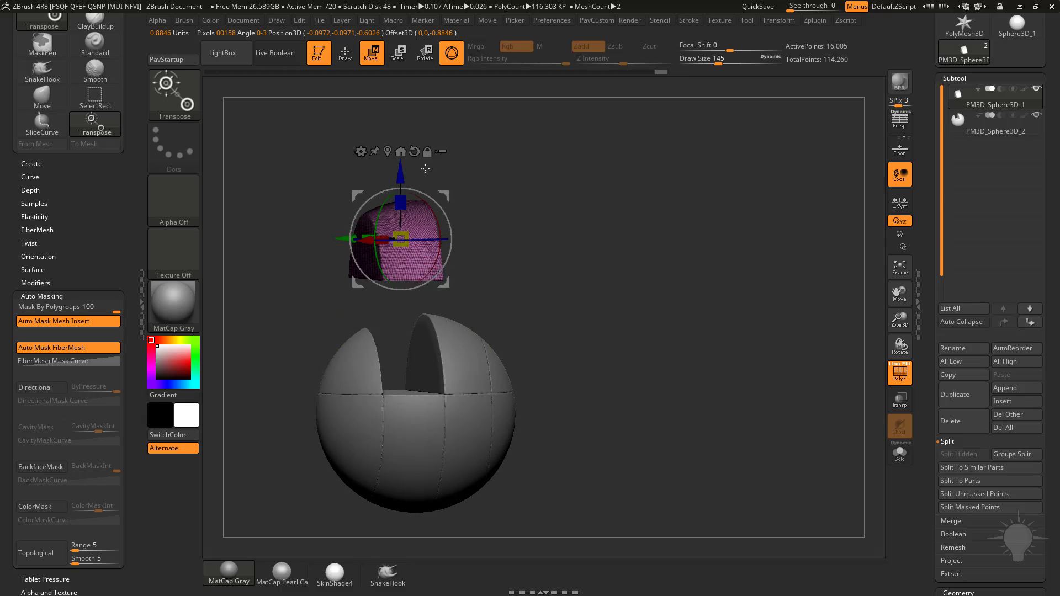
Return to Draw mode and switch between the two subtools on the canvas, finishing with the sphere body active.
key("q")
left_click(496, 413, "alt")
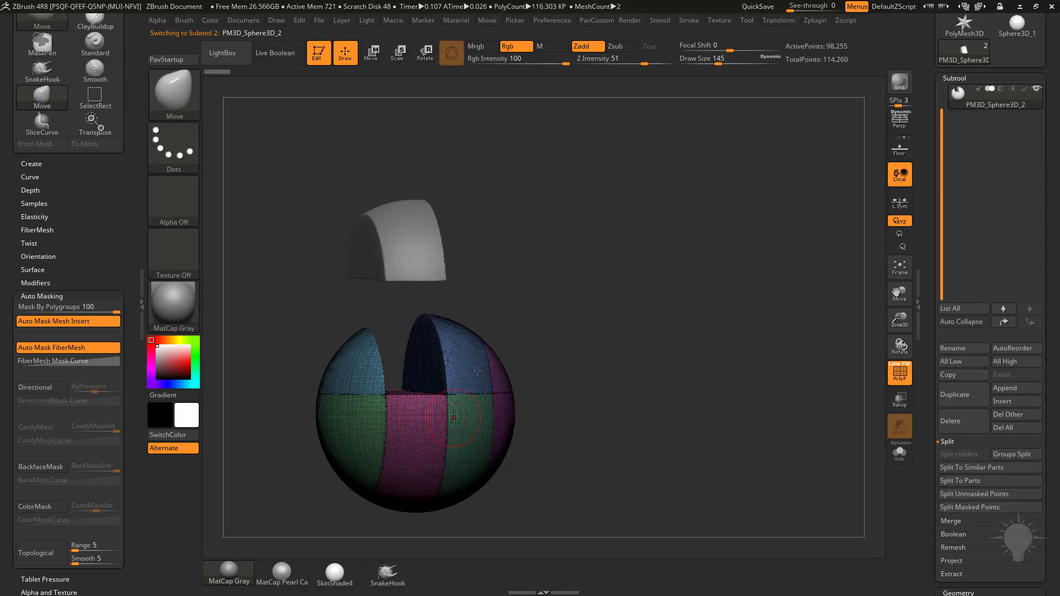
left_click_drag(604, 305, 637, 347)
left_click_drag(941, 176, 934, 96)
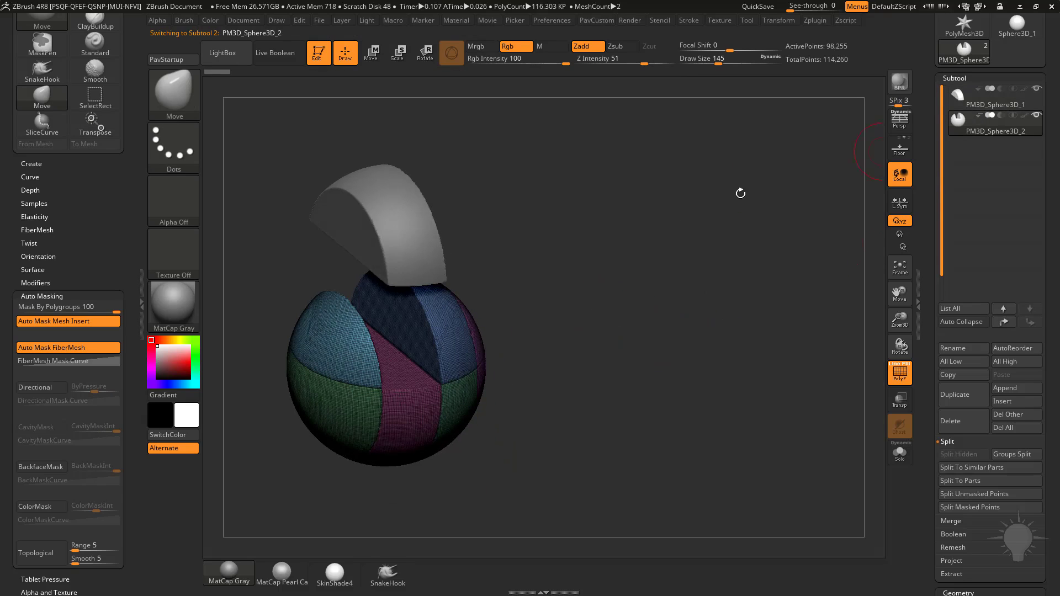
left_click_drag(570, 346, 552, 300)
left_click(409, 247, "alt")
left_click(455, 336, "alt")
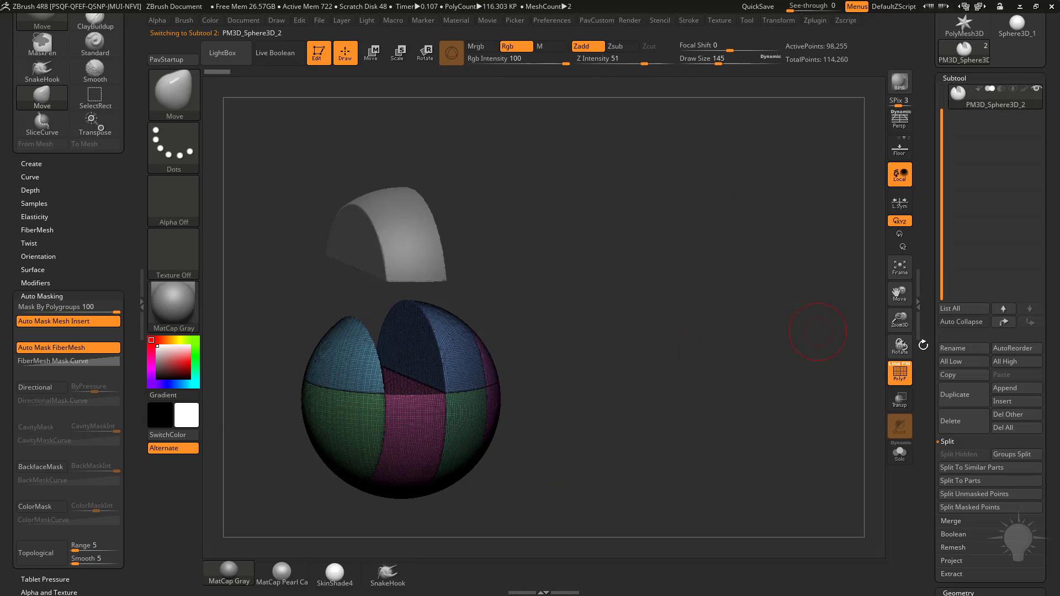
Isolate the lower green piece of the sphere body to examine it, and restore full visibility.
scroll(924, 396, "down", 3)
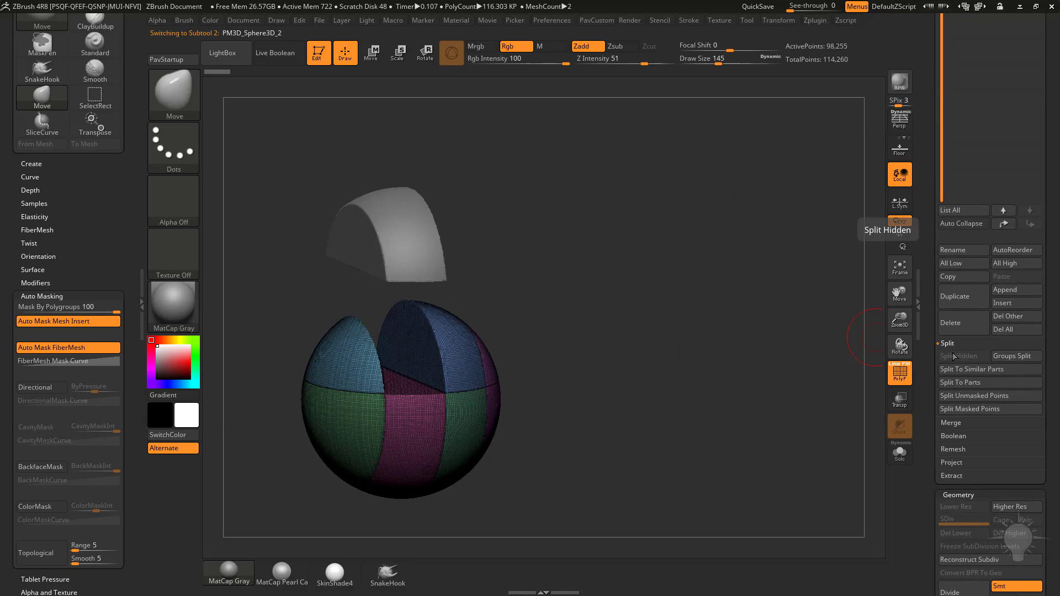
mouse_move(645, 345)
left_mouse_down()
mouse_move(613, 275)
mouse_move(650, 341)
left_mouse_up()
left_click(462, 421, "ctrl+shift")
left_click_drag(579, 392, 651, 380)
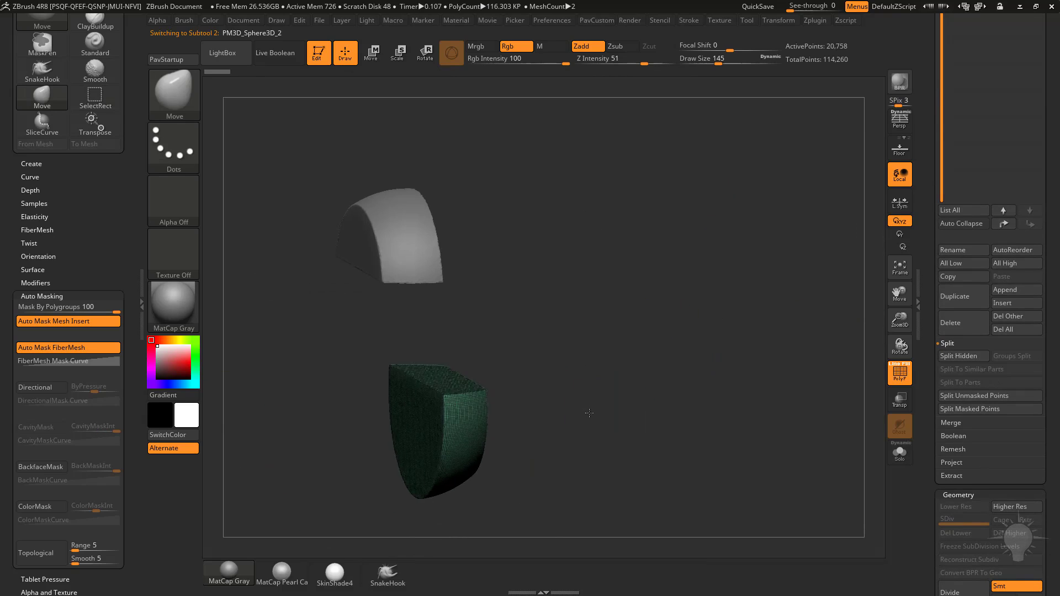
left_click(657, 379, "ctrl+shift")
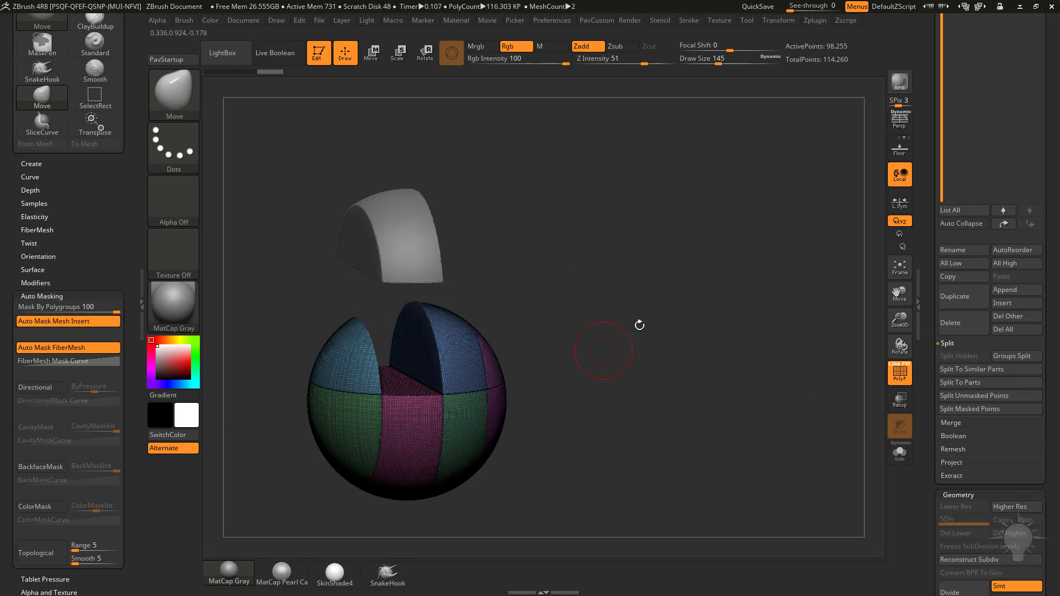
Split the sphere body into separate subtools with Split To Parts.
left_click_drag(932, 348, 927, 379)
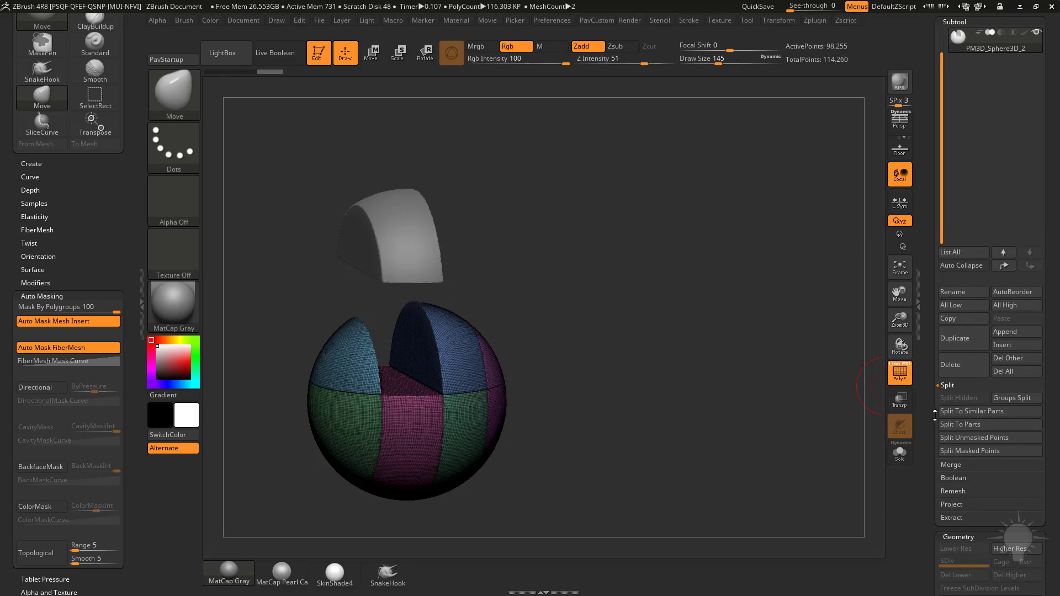
left_click(964, 426)
left_click(830, 453)
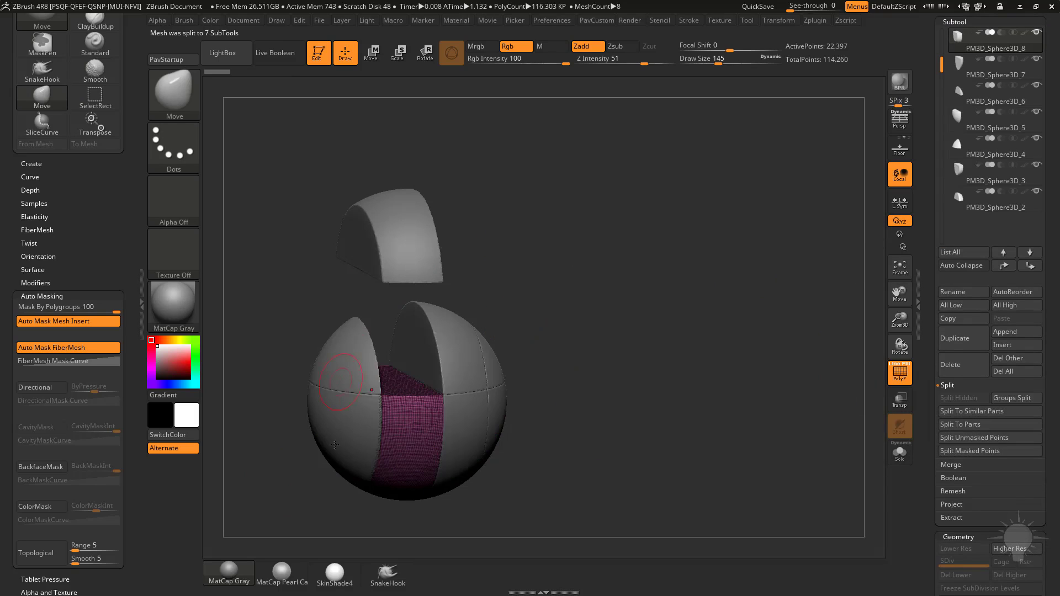
Activate some of the separated sphere pieces in turn and set the Draw Size to 87.
left_click(482, 364, "alt")
left_click(358, 381, "alt")
mouse_move(624, 338)
left_mouse_down()
mouse_move(622, 352)
mouse_move(594, 355)
left_mouse_up()
key("s")
left_click_drag(495, 239, 526, 243)
Select the raised piece above the sphere and delete its subtool.
left_click(428, 241, "alt")
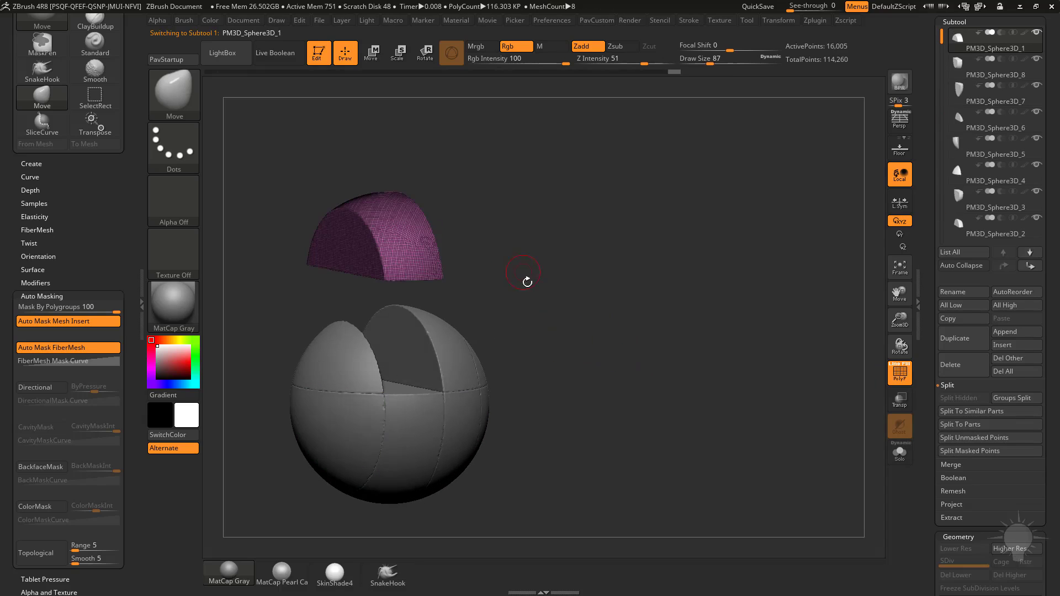
left_click(960, 372)
left_click(861, 393)
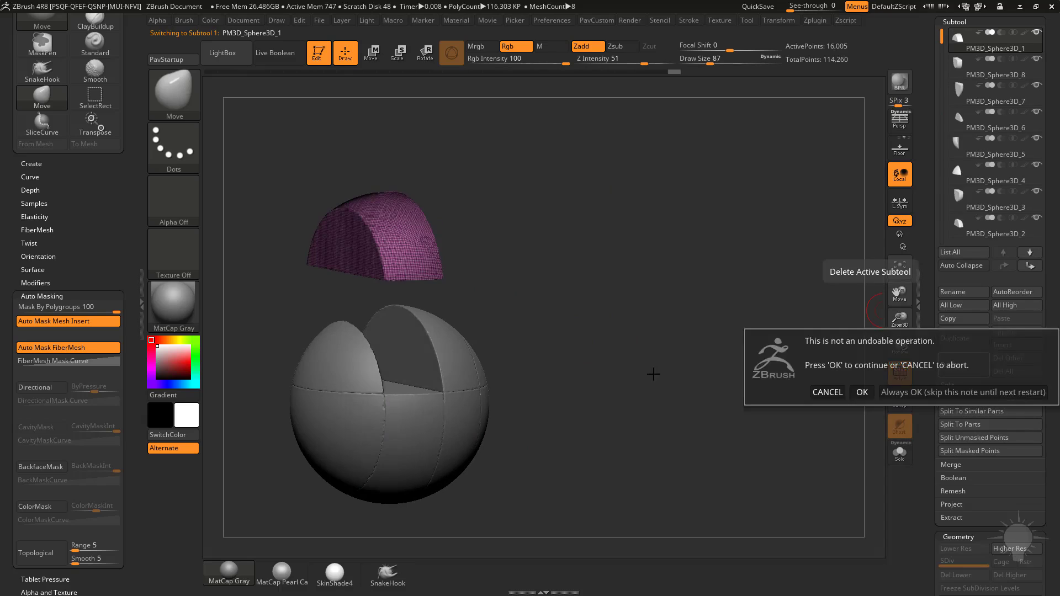
Delete the upper and lower end-cap pieces on one side of the sphere.
left_click_drag(653, 373, 721, 373)
left_click_drag(545, 315, 549, 342)
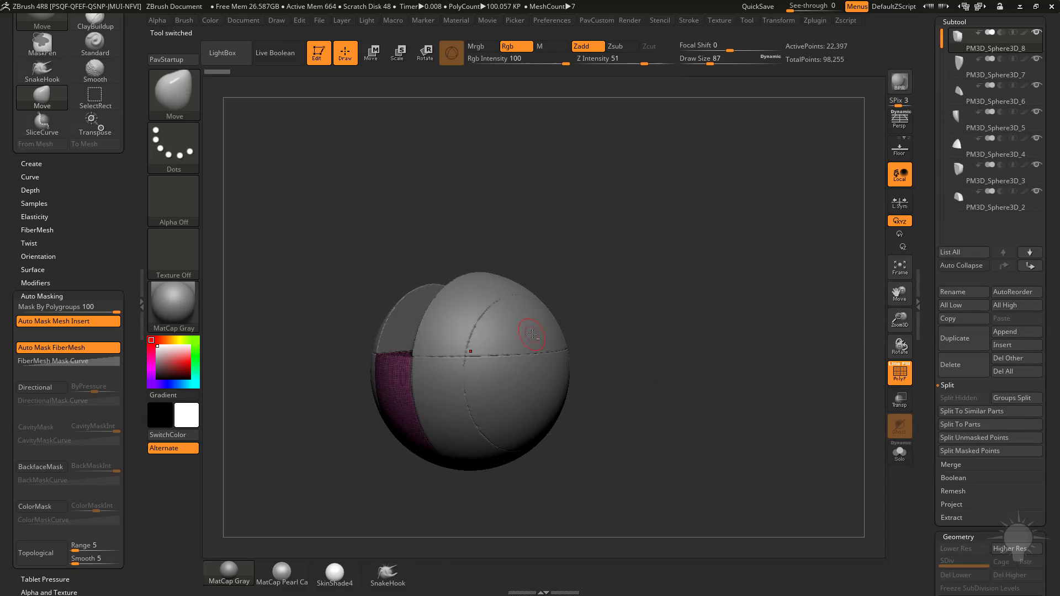
left_click(547, 339, "alt")
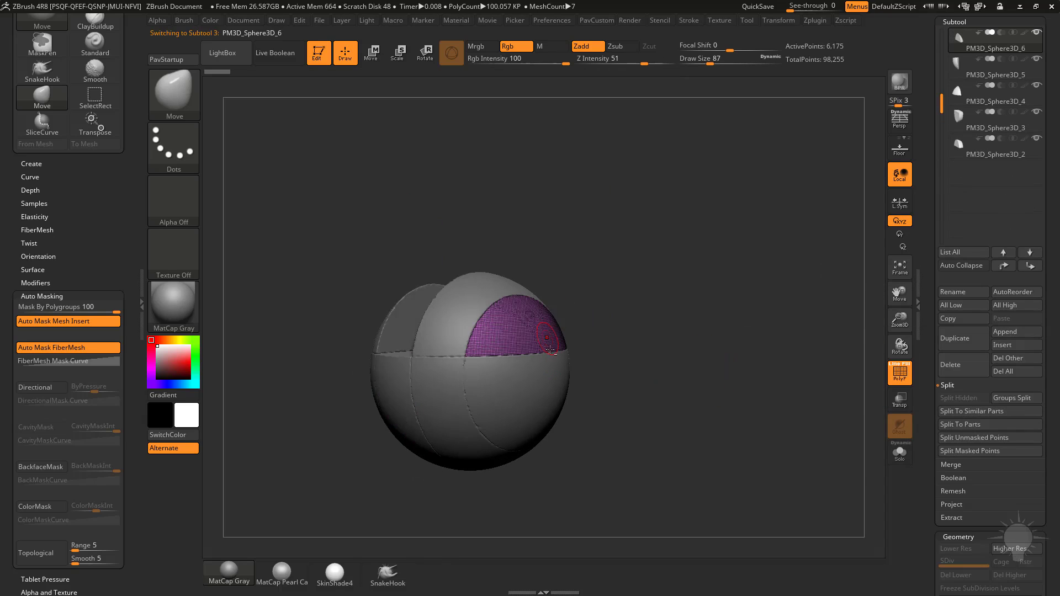
left_click(951, 365)
left_click(873, 395)
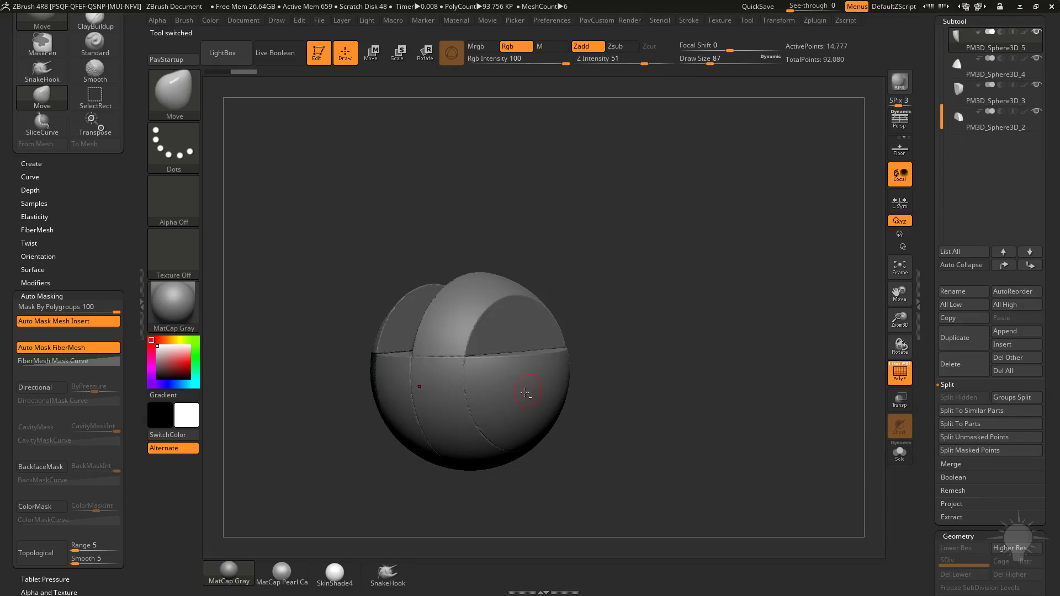
left_click(545, 388, "alt")
left_click(950, 364)
Select the first subtool in the list and use MergeDown to combine all remaining sphere pieces into one subtool.
left_click_drag(607, 348, 627, 351)
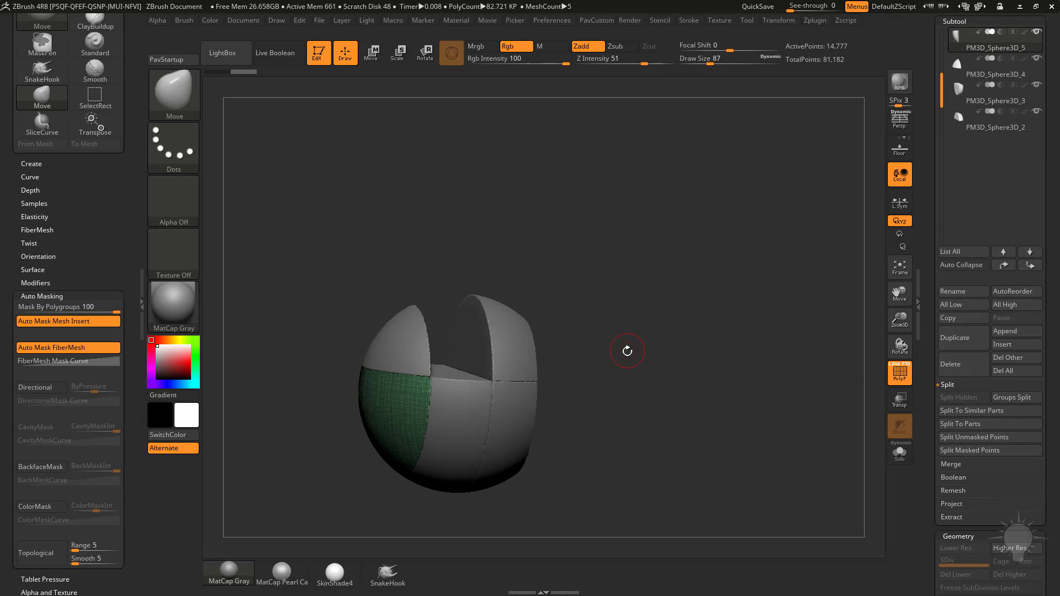
left_click_drag(669, 421, 607, 390)
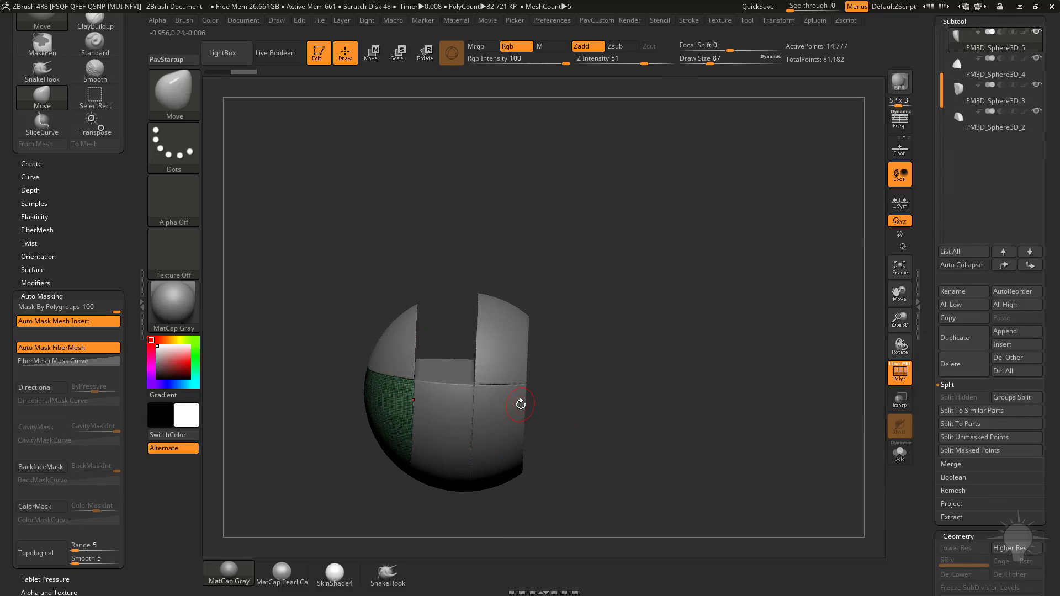
left_click_drag(930, 165, 931, 378)
left_click_drag(942, 303, 945, 257)
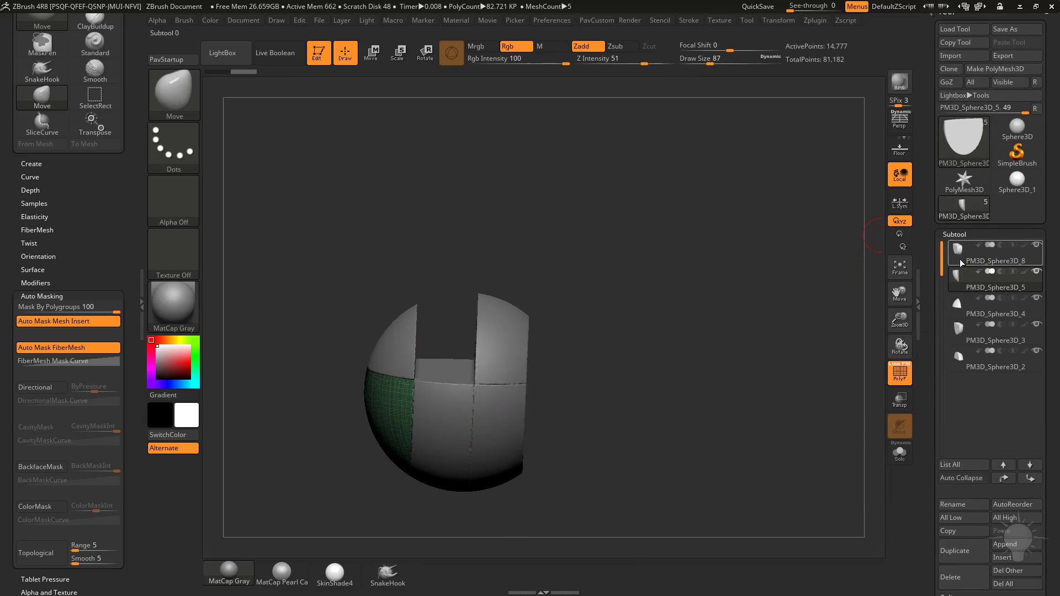
left_click(961, 263)
scroll(951, 474, "down", 4)
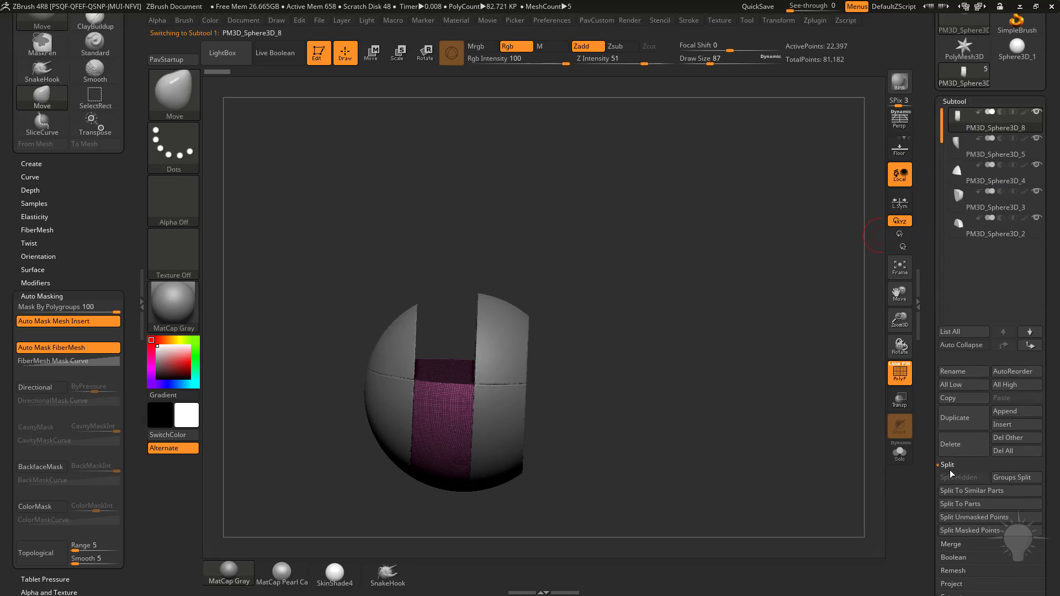
left_click_drag(931, 518, 932, 473)
left_click(947, 501)
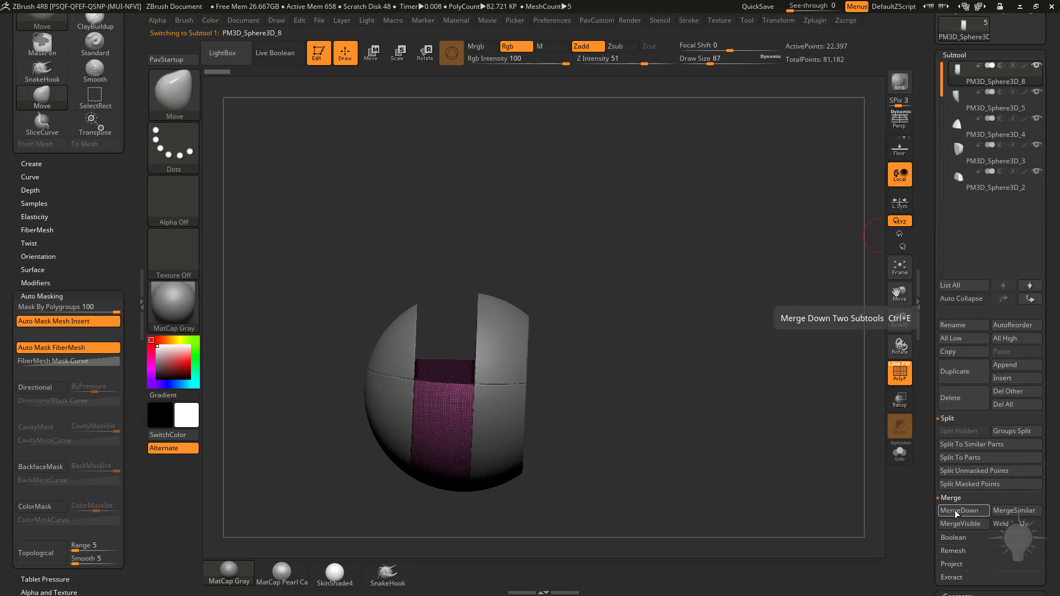
left_click(955, 509)
scroll(971, 265, "up", 5)
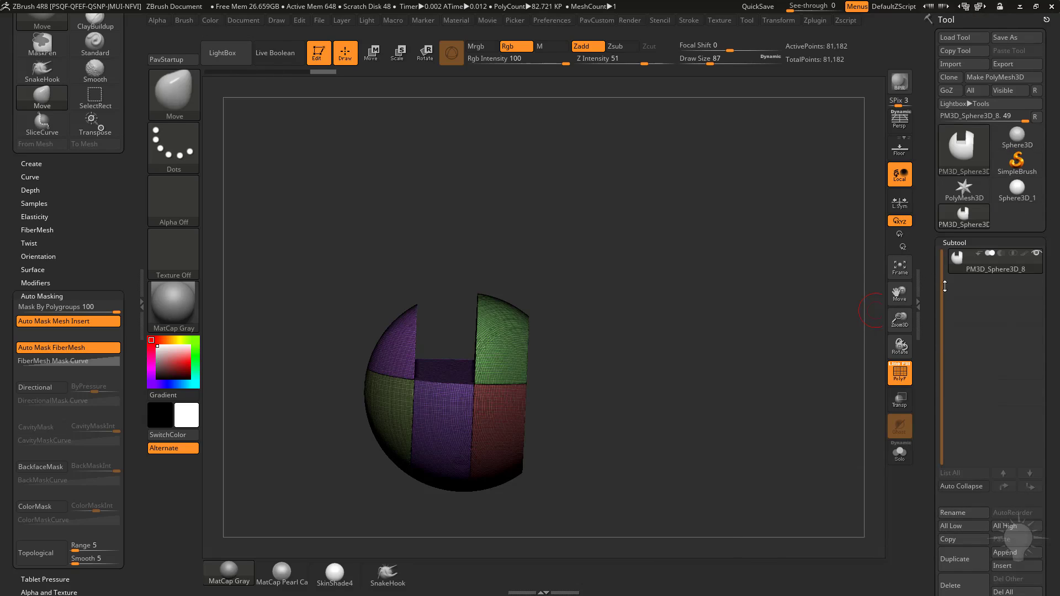
Fuse the merged pieces by remeshing with DynaMesh at resolution 128 with Groups off, and check the result with Polyframe.
scroll(926, 368, "down", 10)
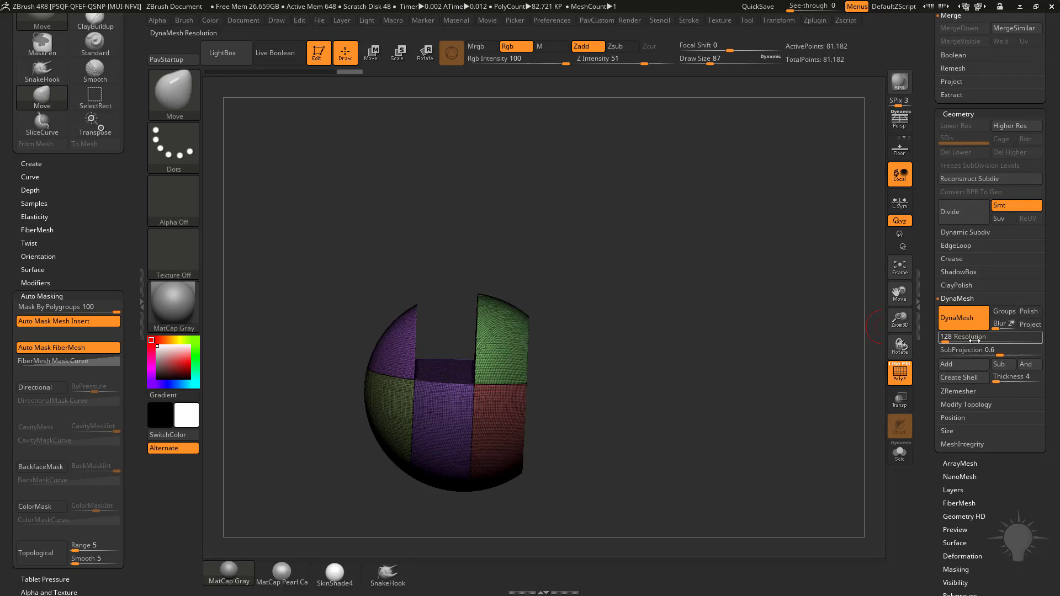
left_click(899, 373)
key("ctrl")
left_click_drag(661, 227, 759, 421, "ctrl")
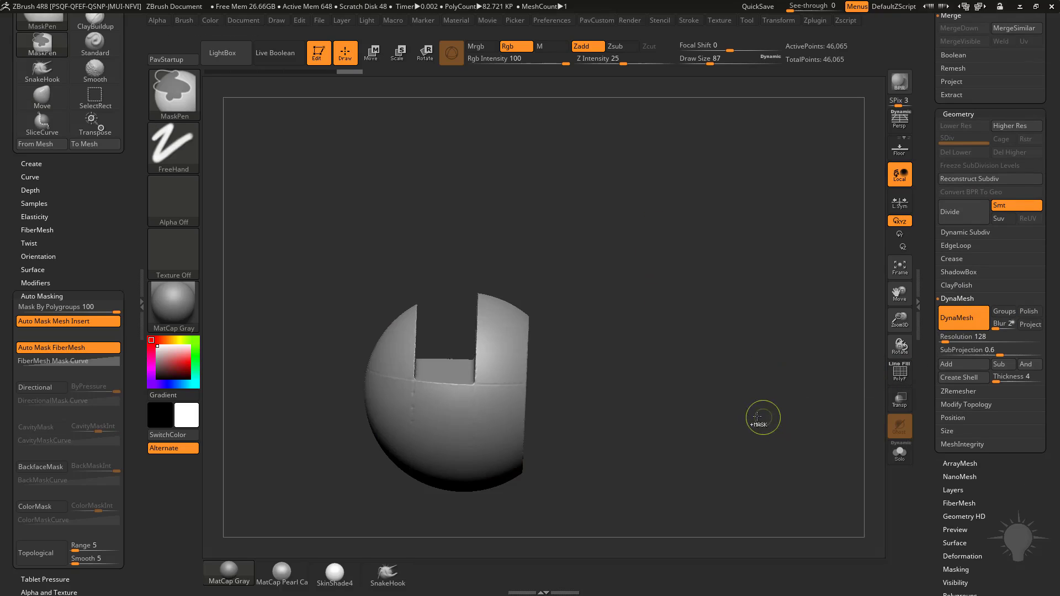
left_click(898, 377)
left_click_drag(762, 376, 684, 373)
left_click_drag(683, 321, 542, 348)
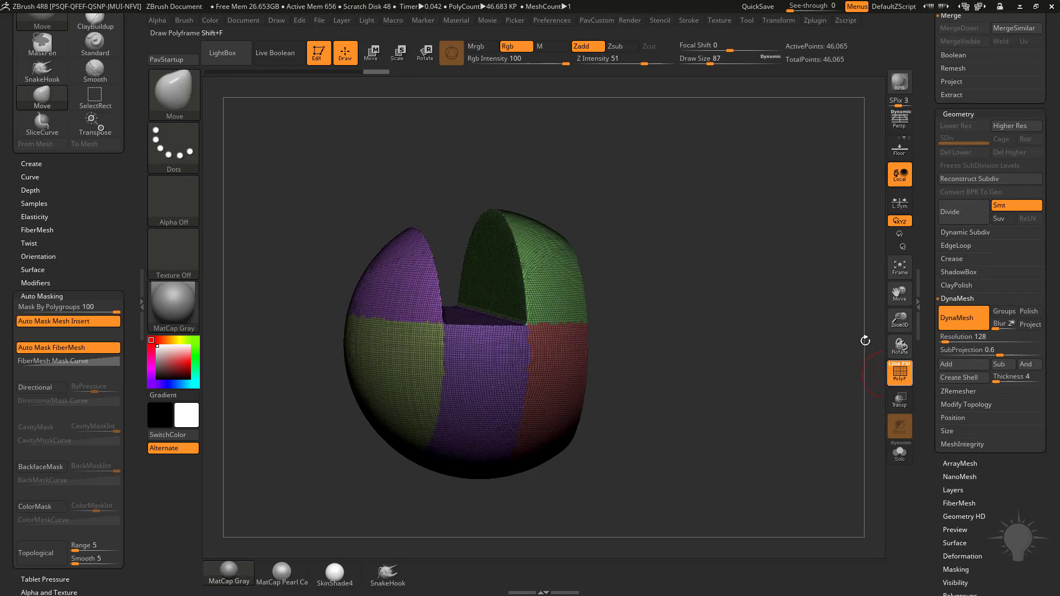
Hide the polyframe and smooth the seams along the fused mesh's front and flat cut side.
key("shift+f")
left_click_drag(432, 370, 519, 359, "shift")
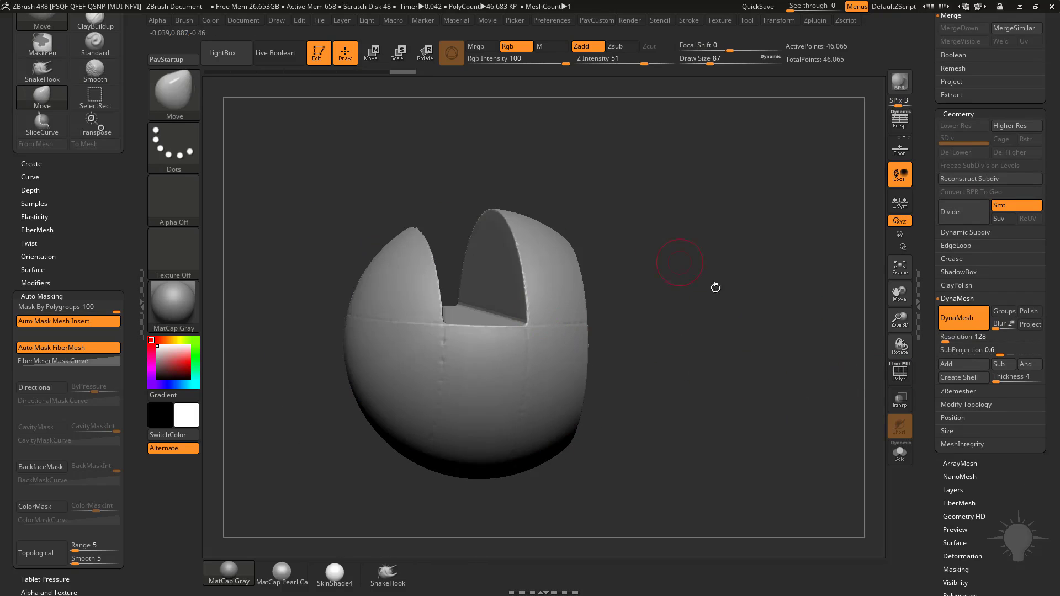
left_click_drag(714, 286, 729, 329, "alt")
left_click_drag(511, 409, 583, 360, "shift")
left_click_drag(651, 362, 673, 309, "alt")
left_click_drag(609, 325, 556, 337, "shift")
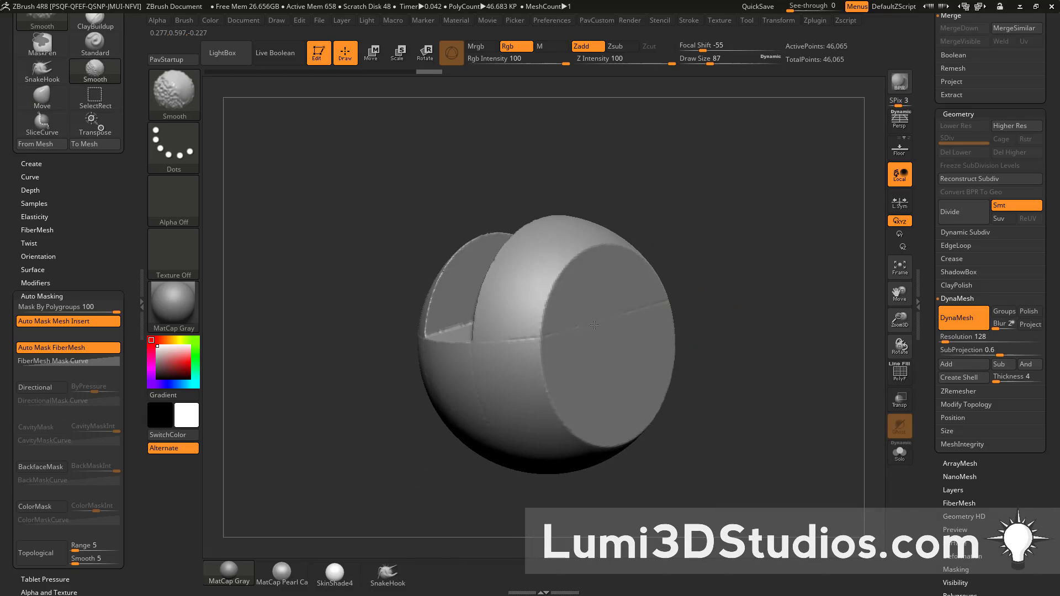
left_click_drag(756, 336, 767, 381)
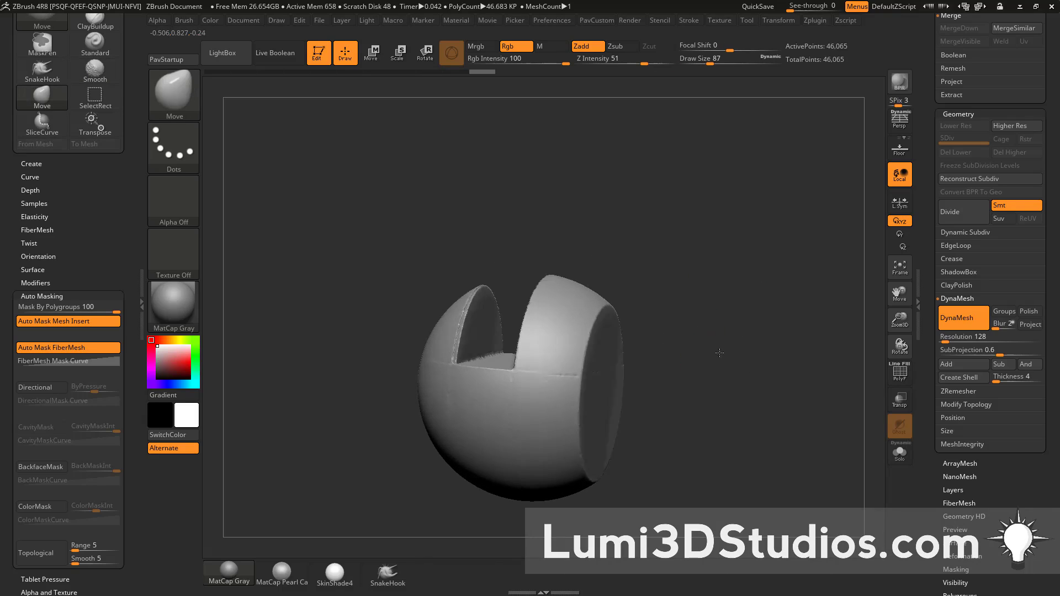